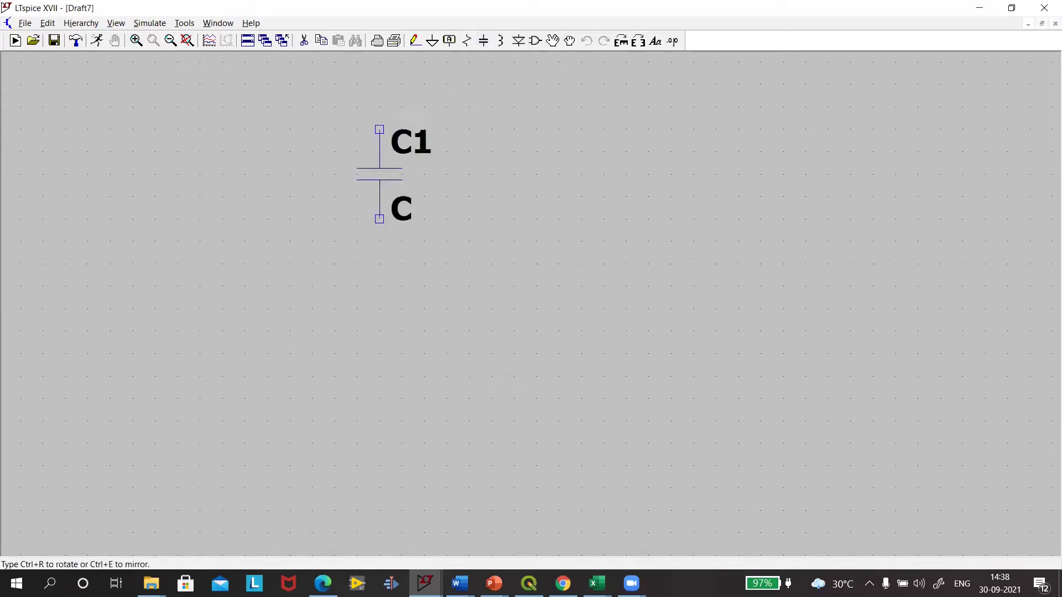
Step: Rotate the capacitor horizontally and place C1 on the schematic
key("ctrl+r")
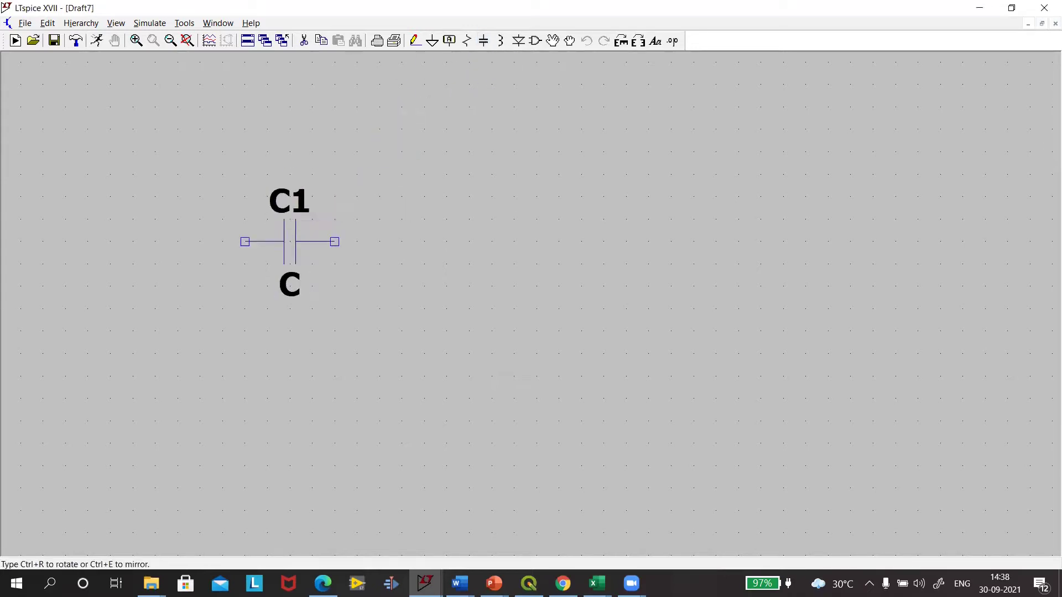
left_click(267, 286)
key("Escape")
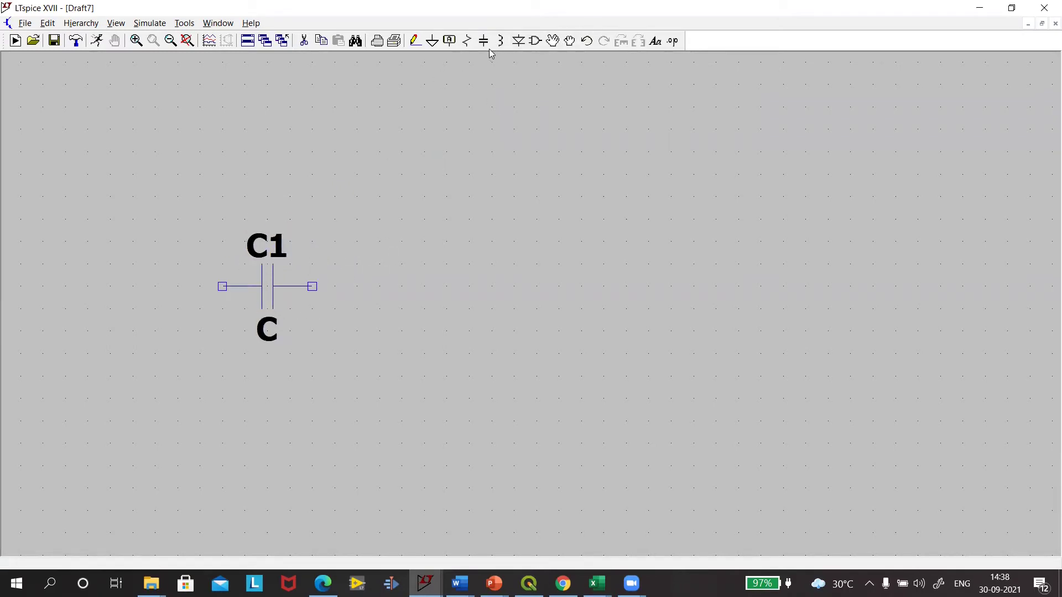
Step: Place resistors R1 and R2 stacked beside C1, and R3 at the upper right
left_click(467, 40)
left_click(380, 186)
left_click(379, 365)
left_click(604, 164)
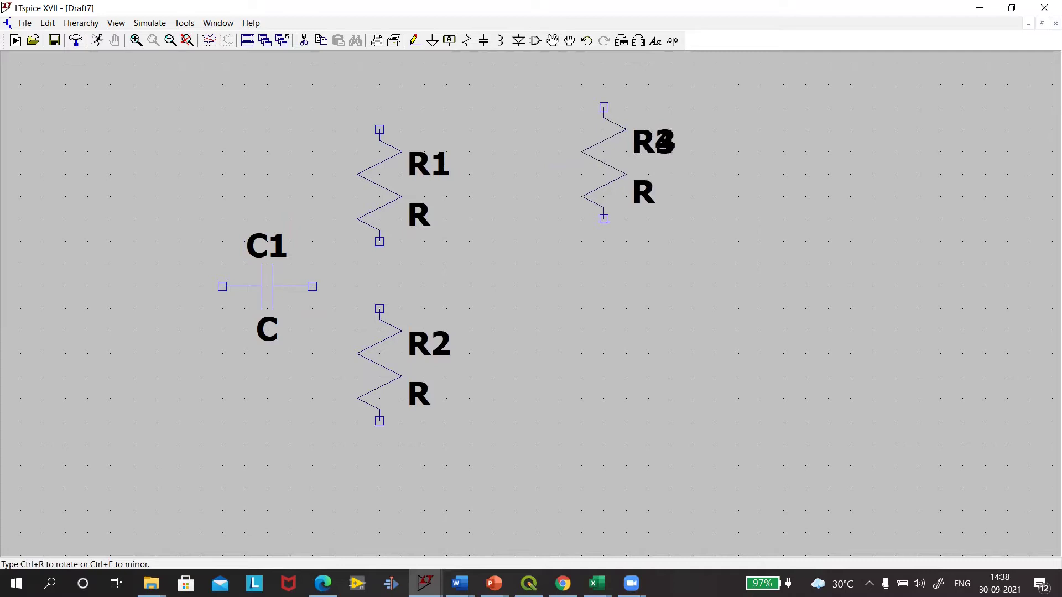
key("Escape")
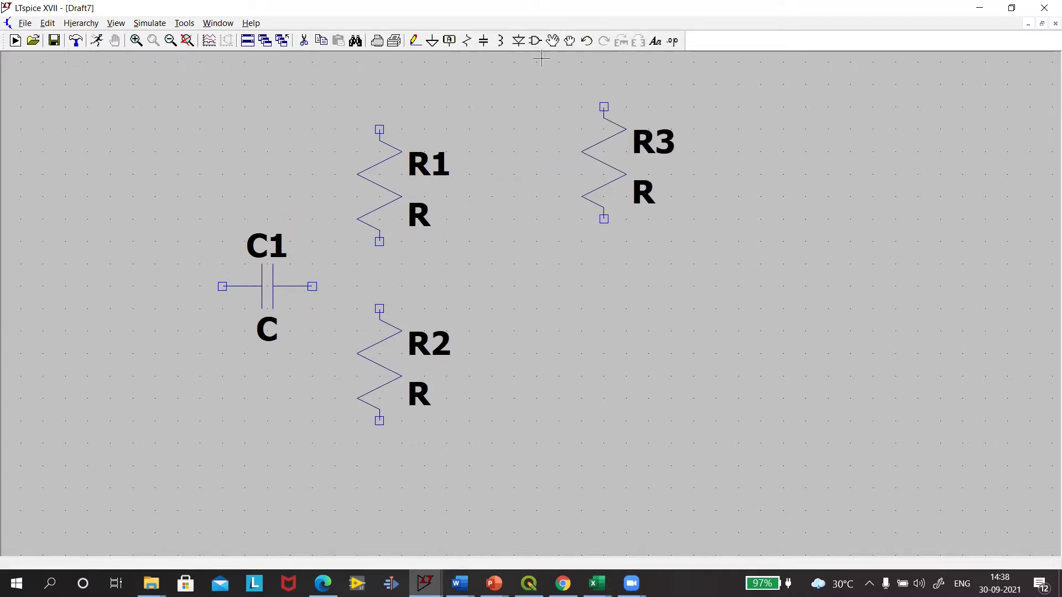
Step: Place voltage sources V1 at left and V2 at right, plus a ground symbol at the bottom
left_click(535, 41)
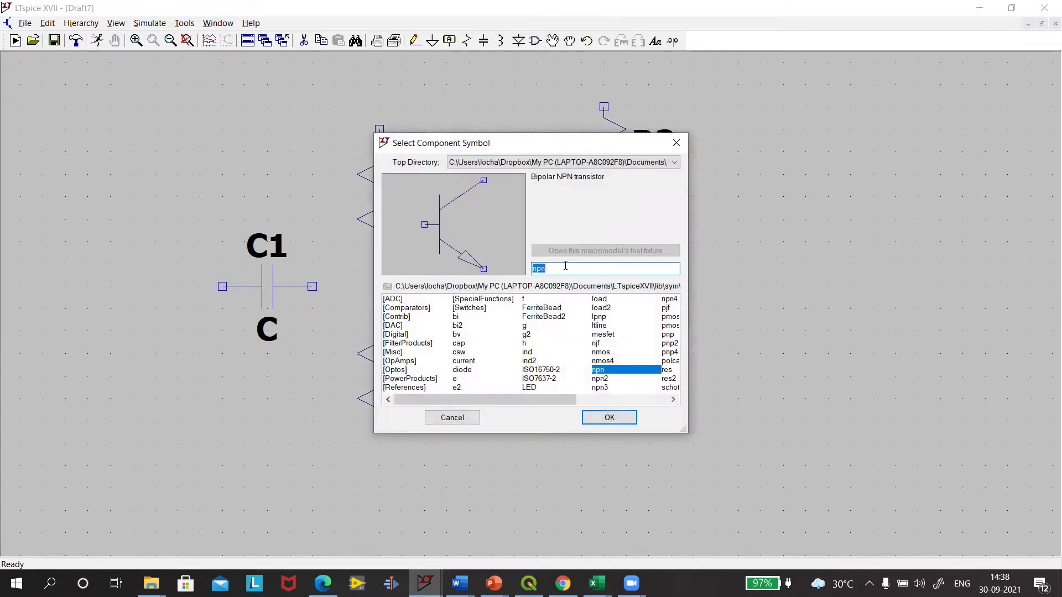
type("voltage")
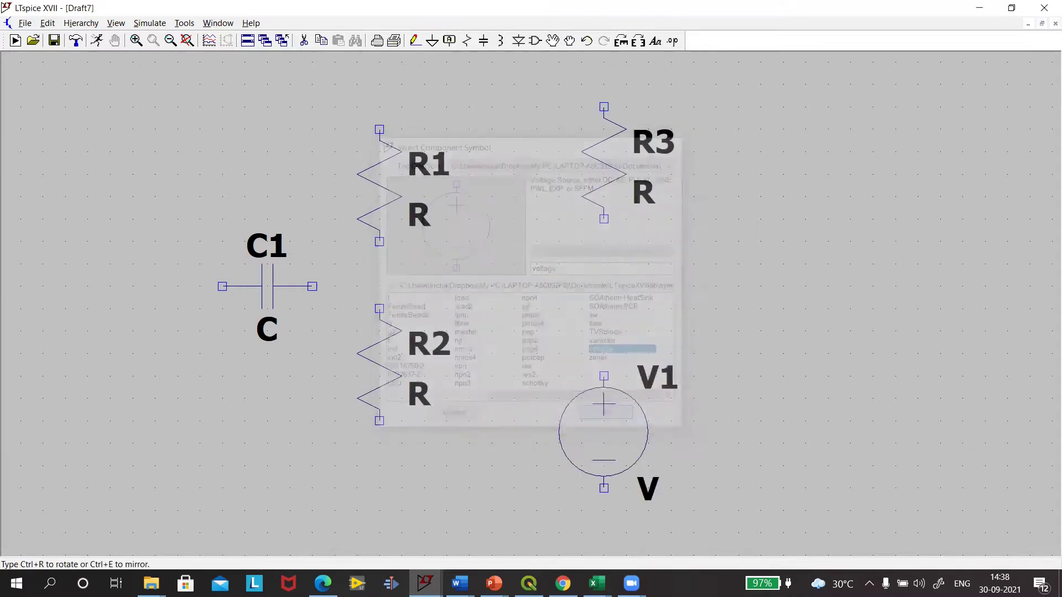
double_click(629, 356)
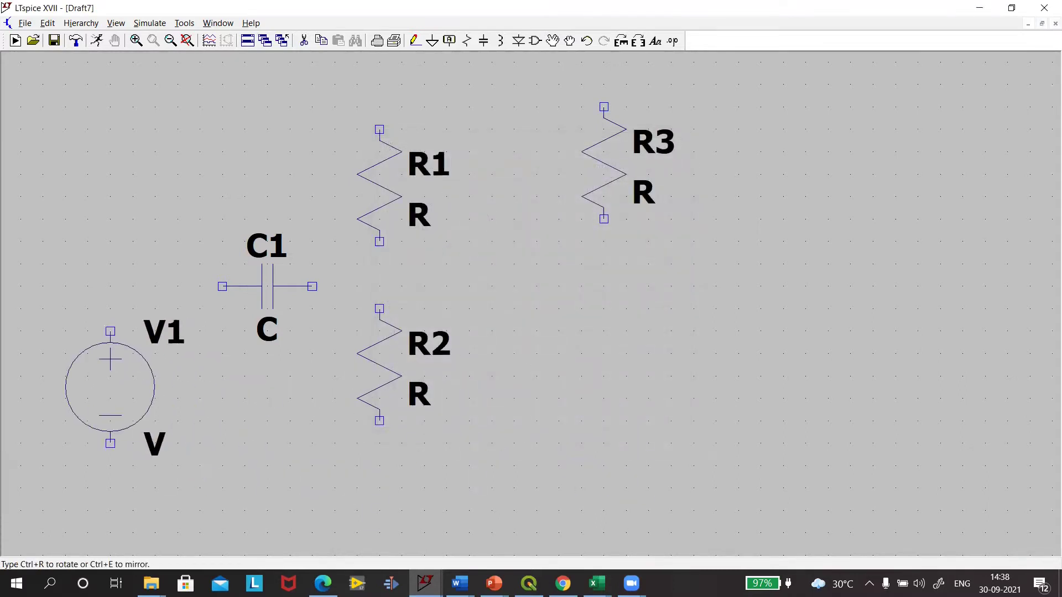
left_click(110, 388)
left_click(895, 343)
key("Escape")
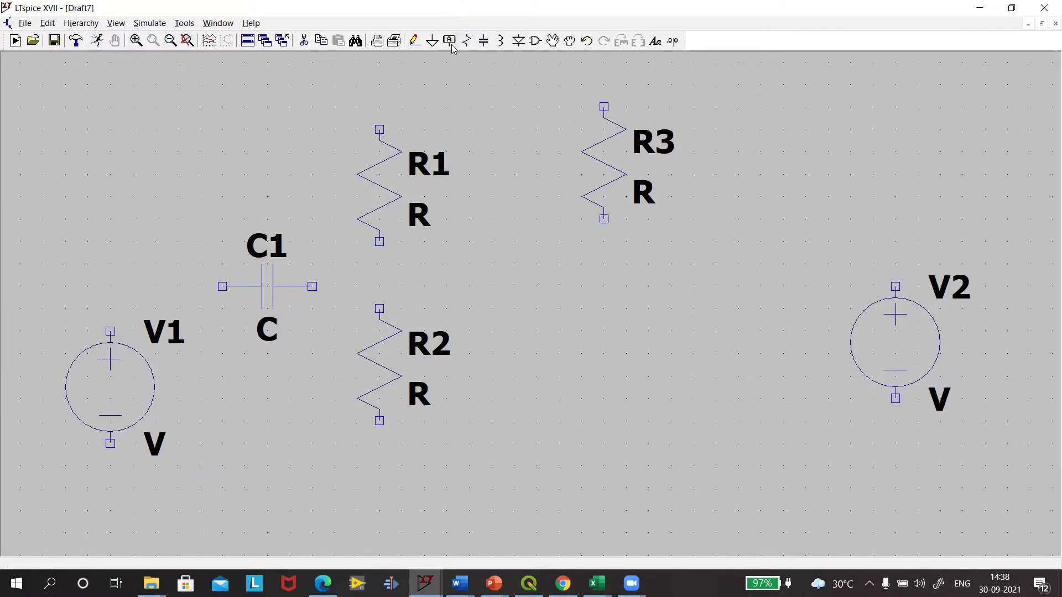
left_click(432, 44)
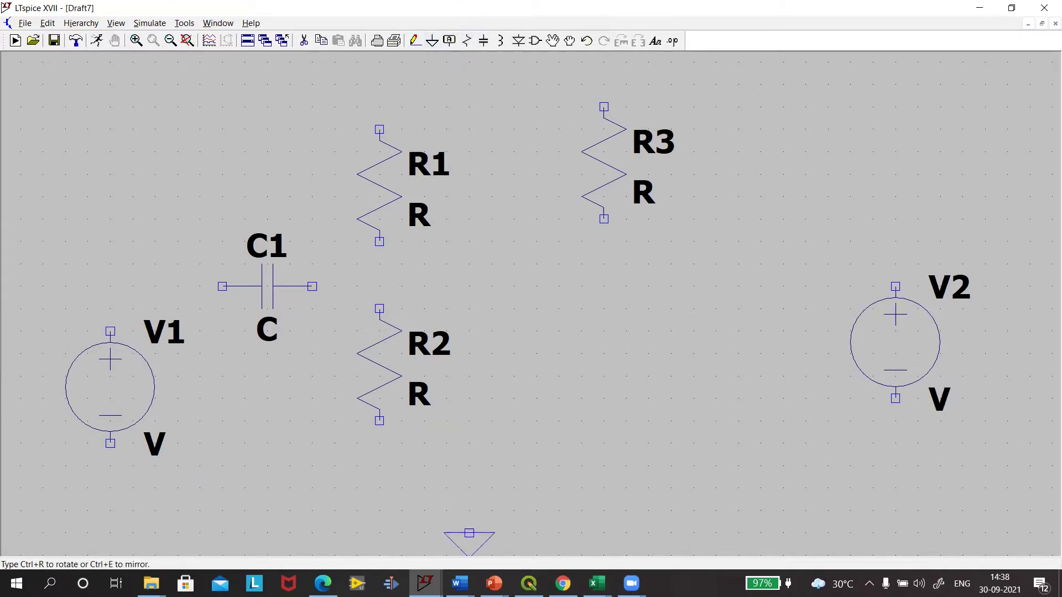
left_click(468, 526)
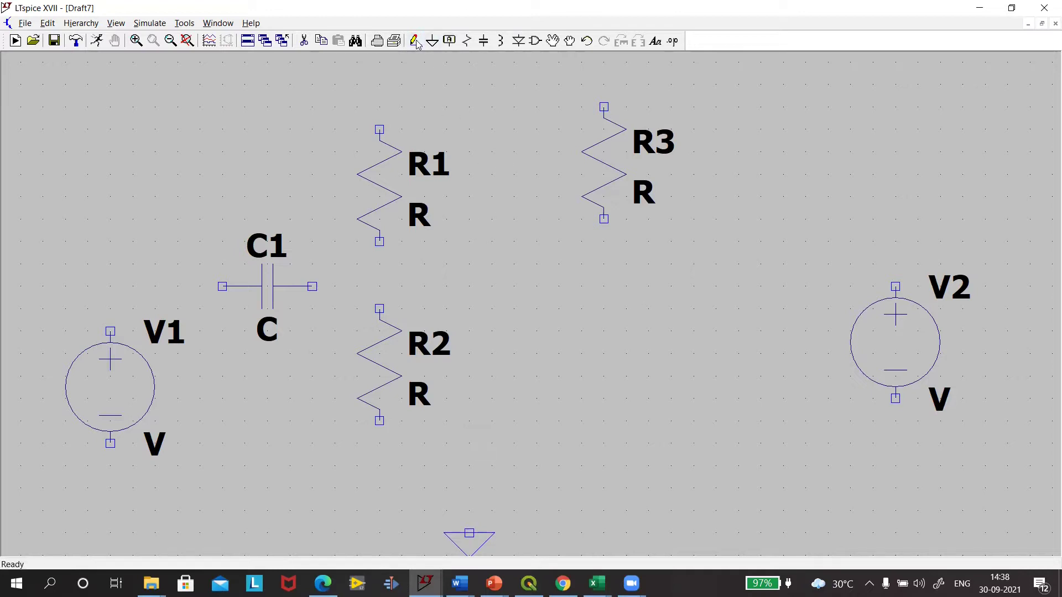
Step: Choose the nmos part from the component library and place M1 beside R2
left_click(535, 41)
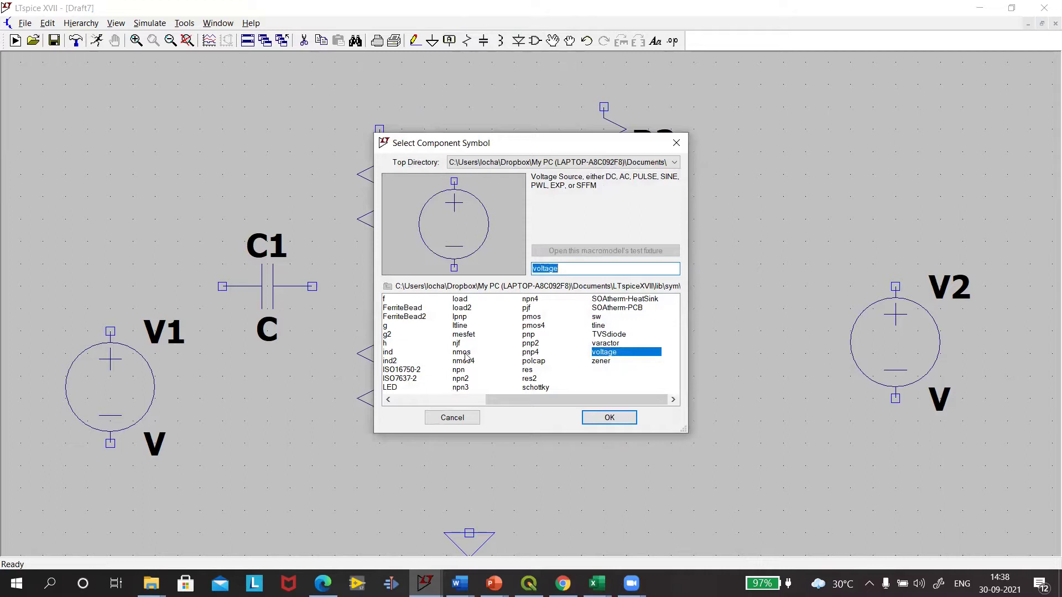
type("n")
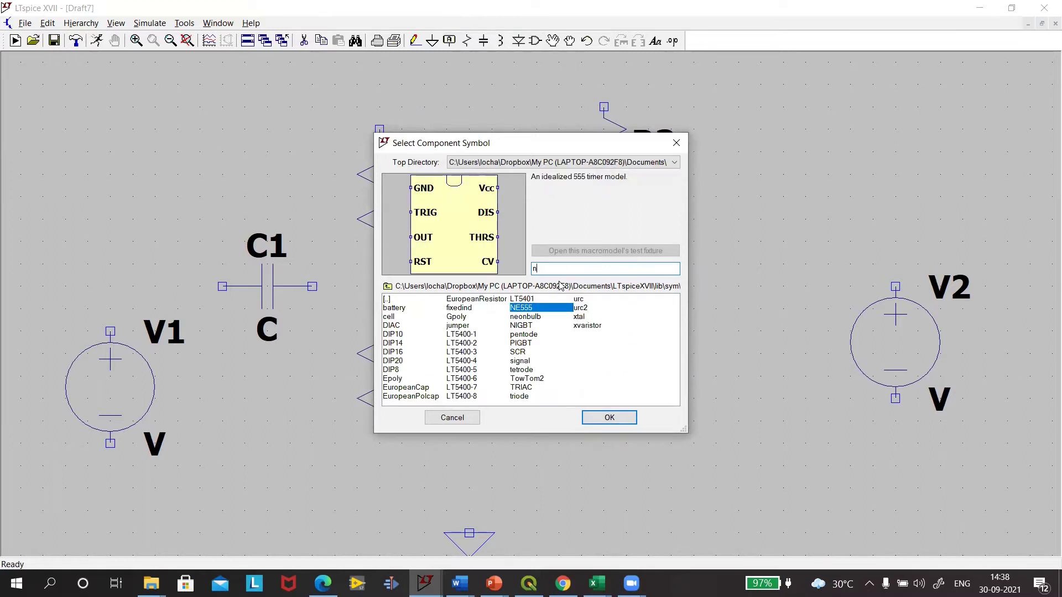
type("mos")
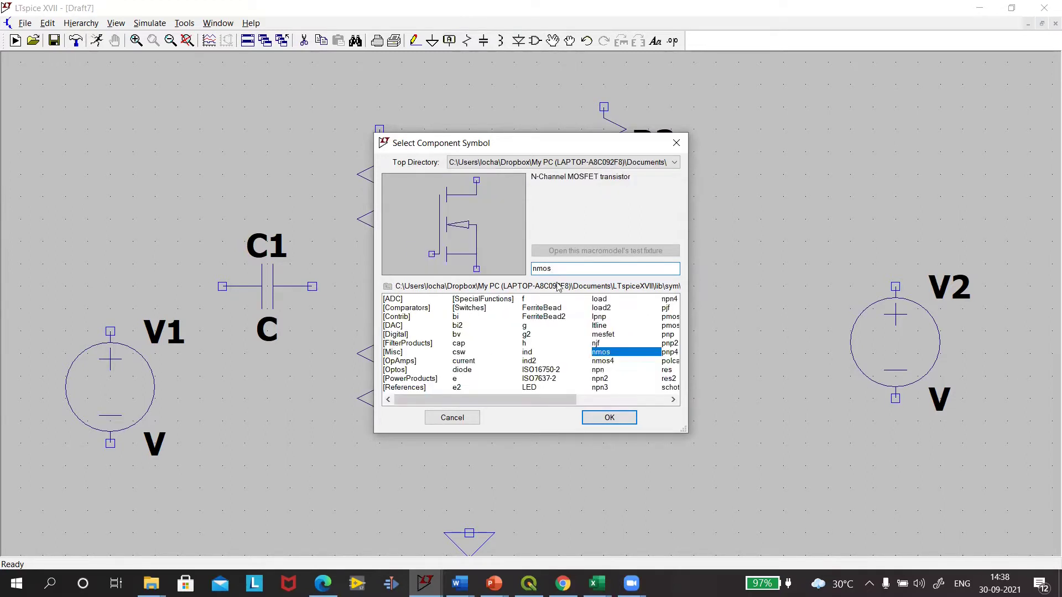
left_click(610, 418)
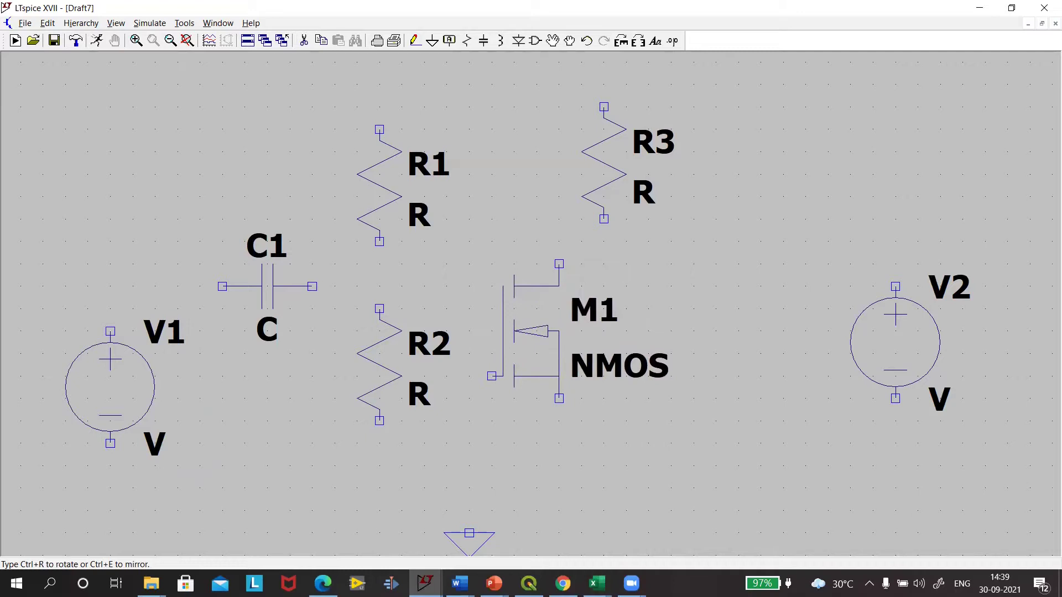
left_click(491, 264)
key("Escape")
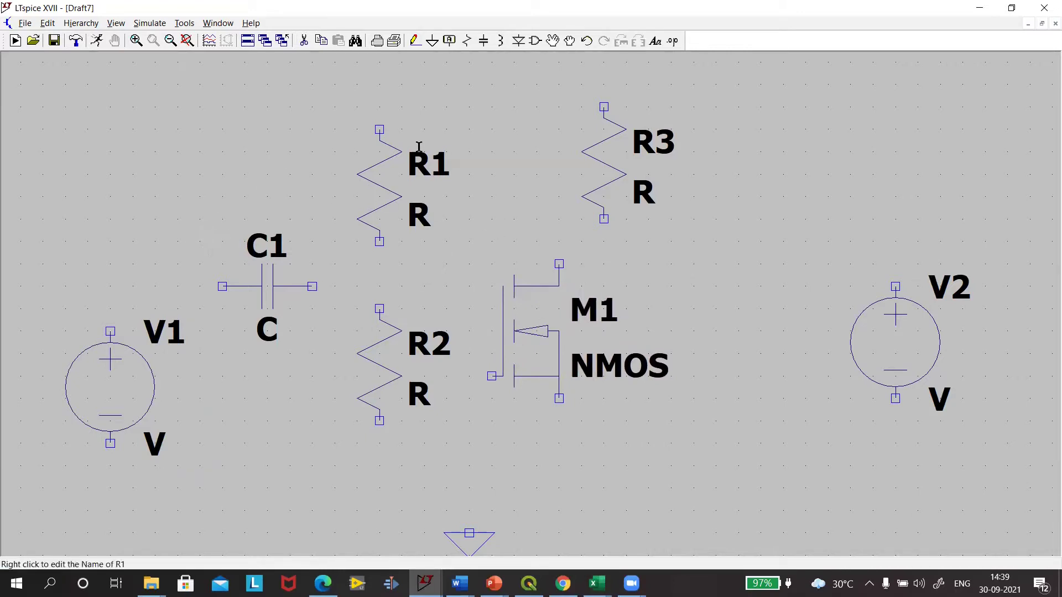
Step: Wire V1 to C1, and join C1 and M1's gate to the R1/R2 junction
left_click(414, 40)
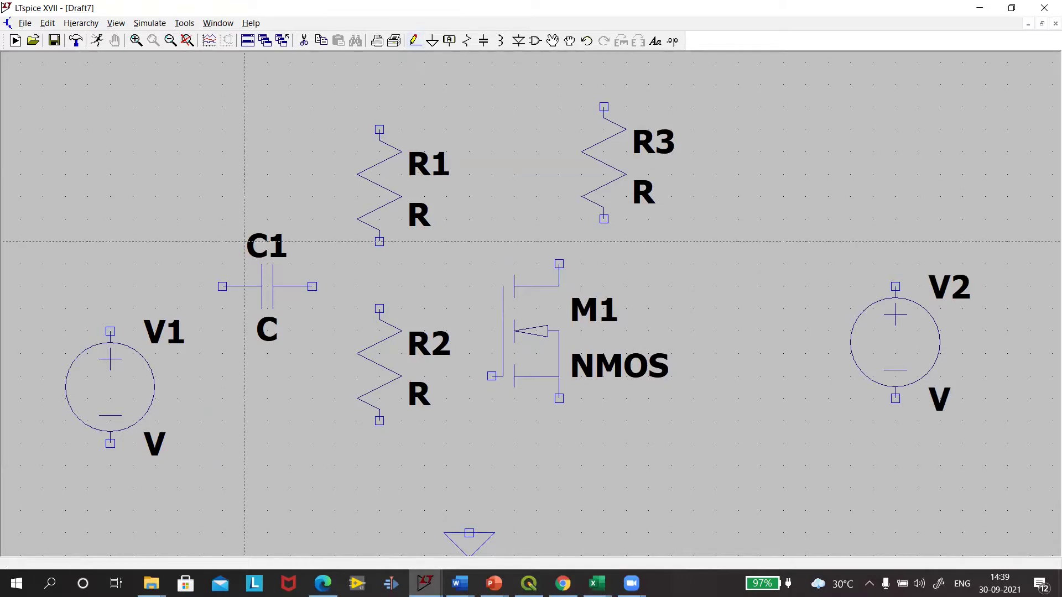
left_click(110, 332)
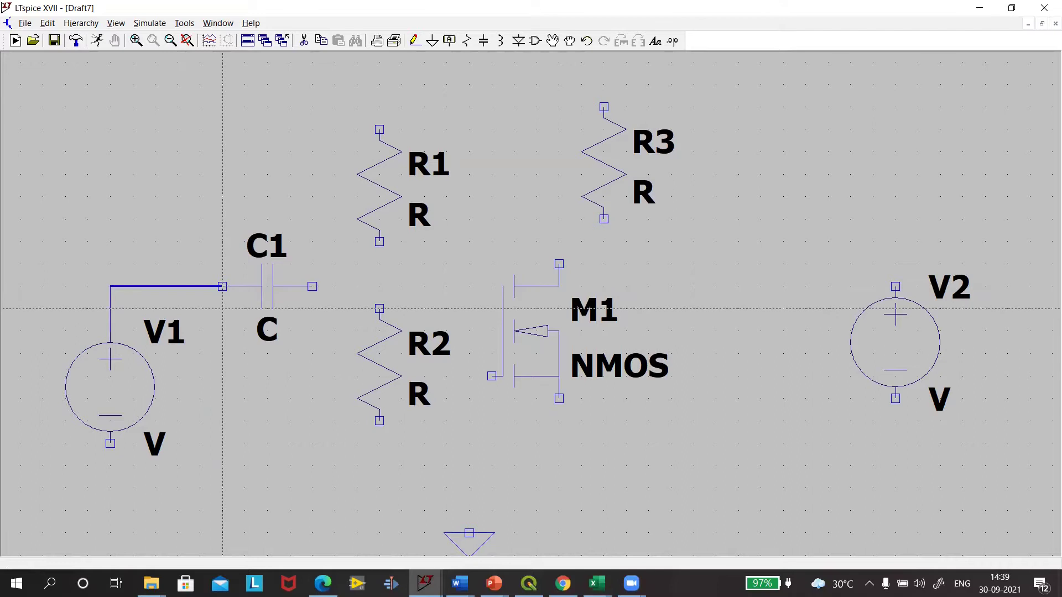
left_click(222, 286)
left_click(312, 286)
left_click(379, 286)
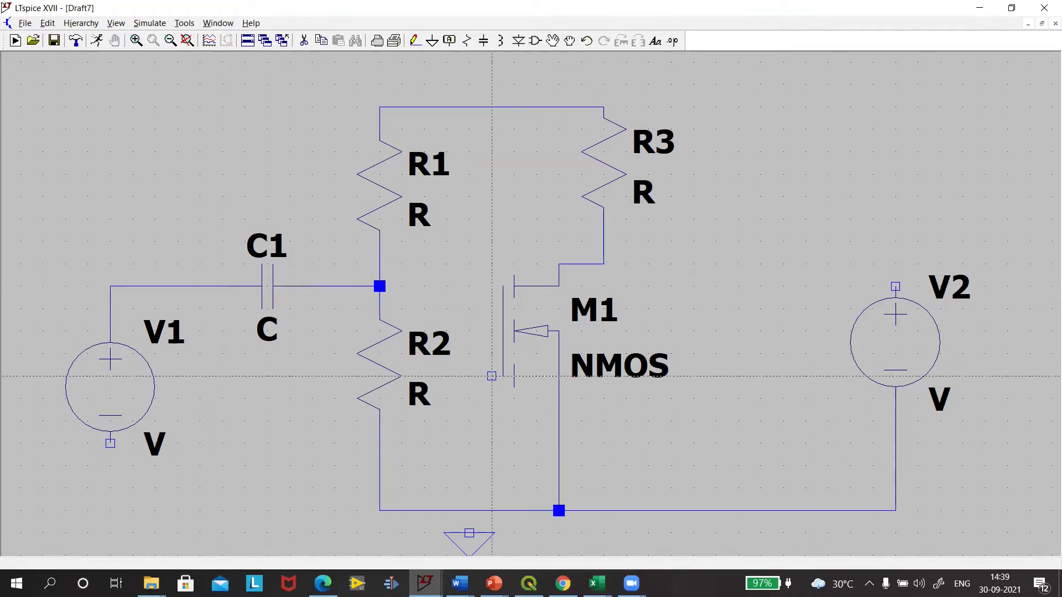
left_click(492, 376)
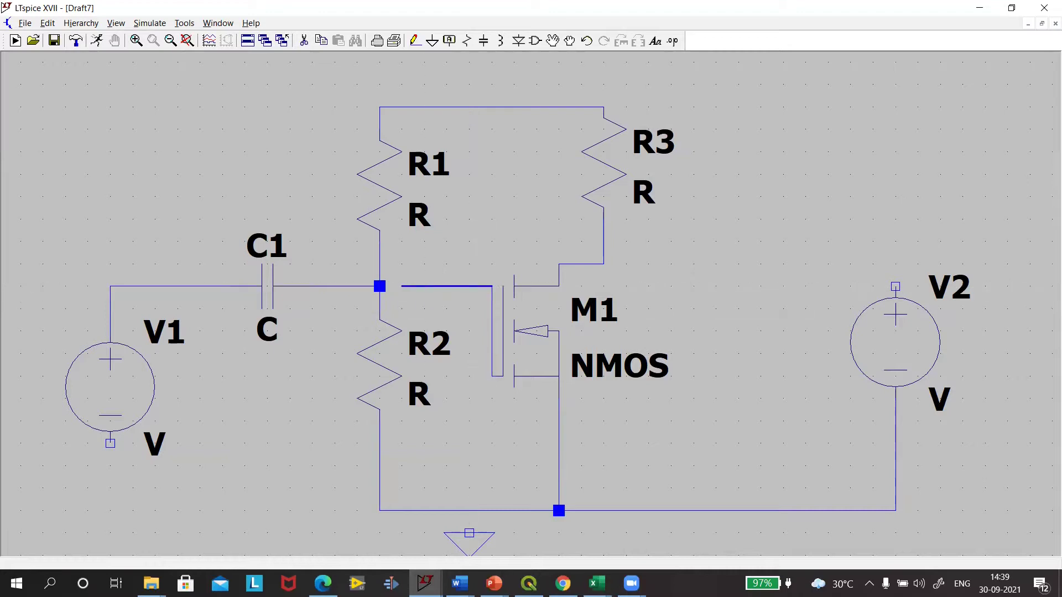
left_click(380, 286)
right_click(379, 298)
Step: Wire V1's bottom to the bottom rail and V2's top to the top of R3
key("F3")
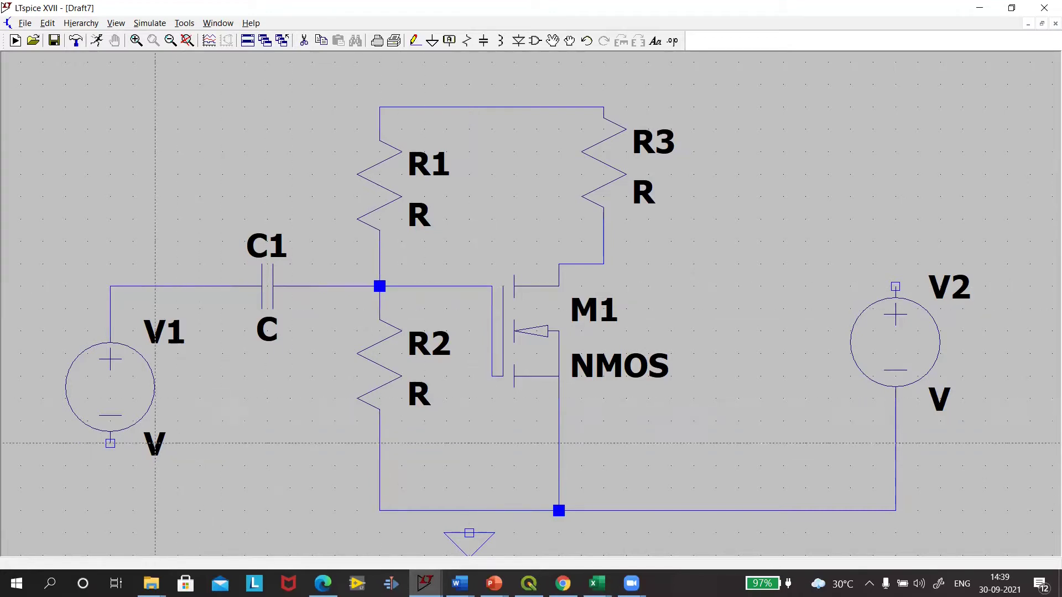
left_click(110, 444)
left_click(385, 494)
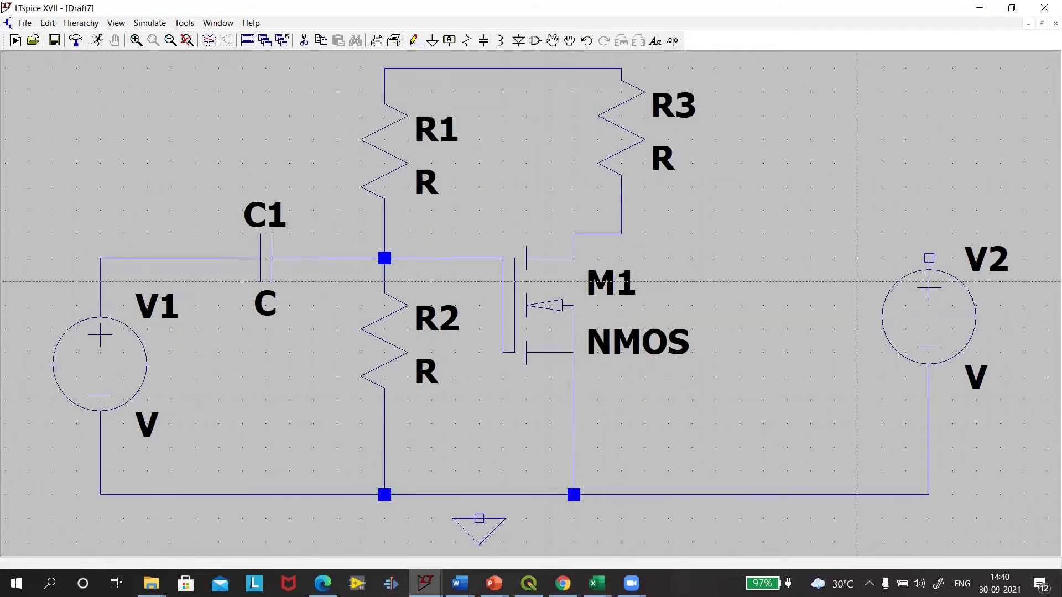
left_click(929, 259)
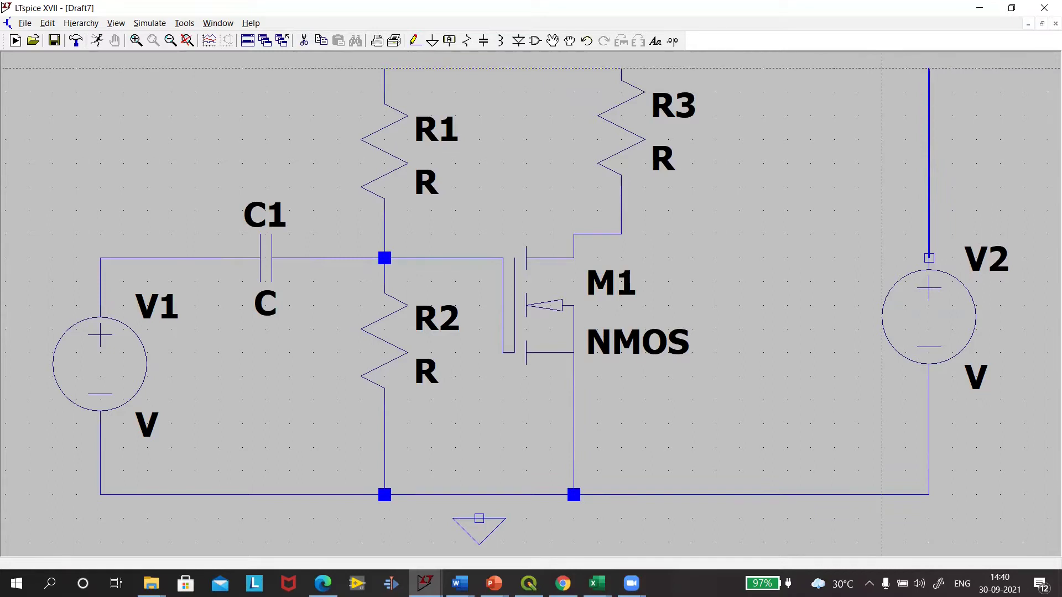
left_click(622, 69)
key("Escape")
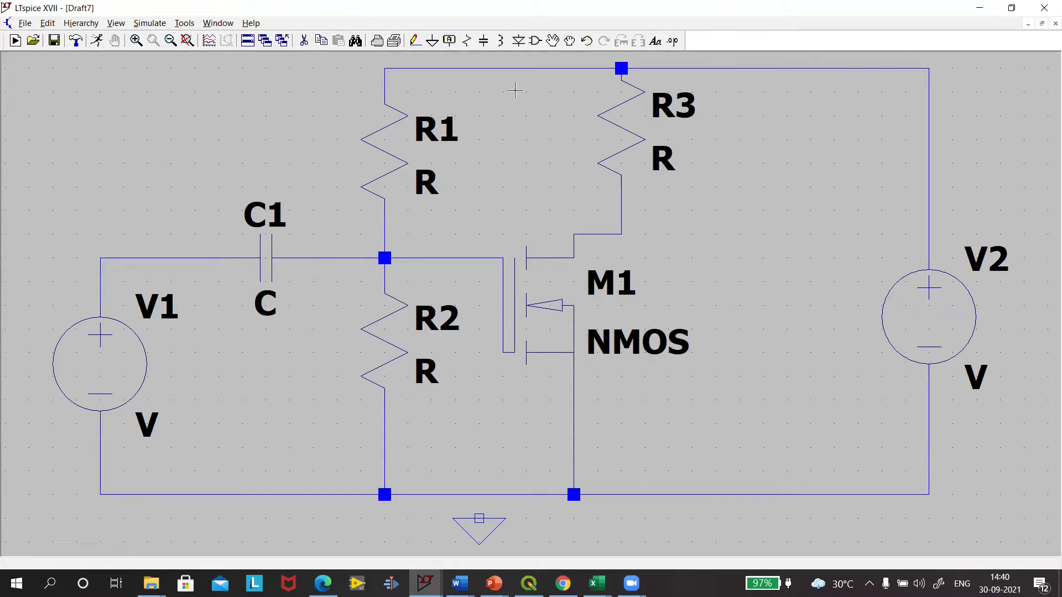
Step: Place a net label named 'out' with port type Output to the right of M1
left_click(449, 40)
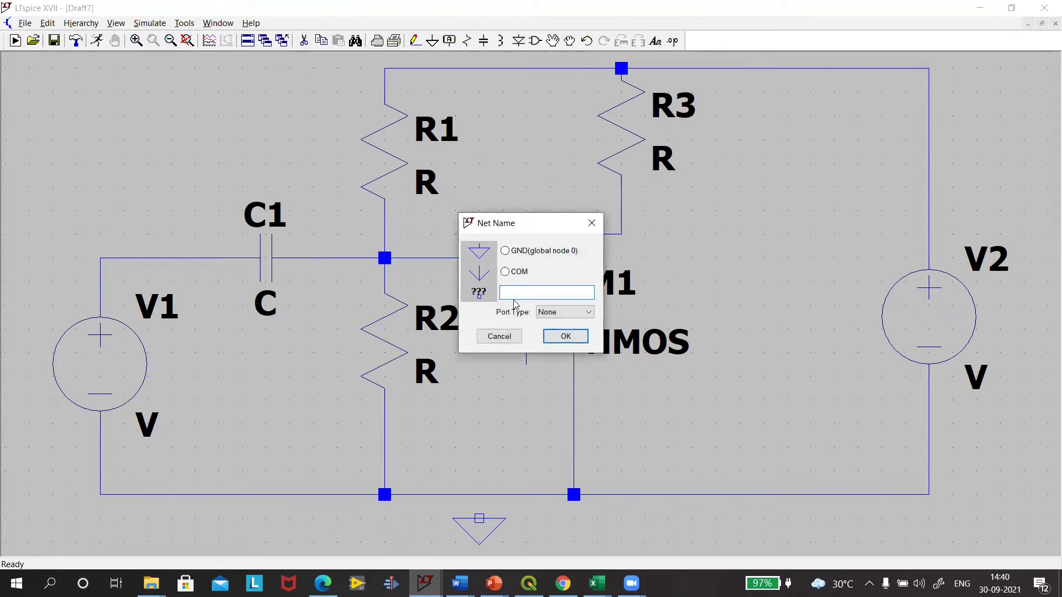
type("out")
left_click(567, 312)
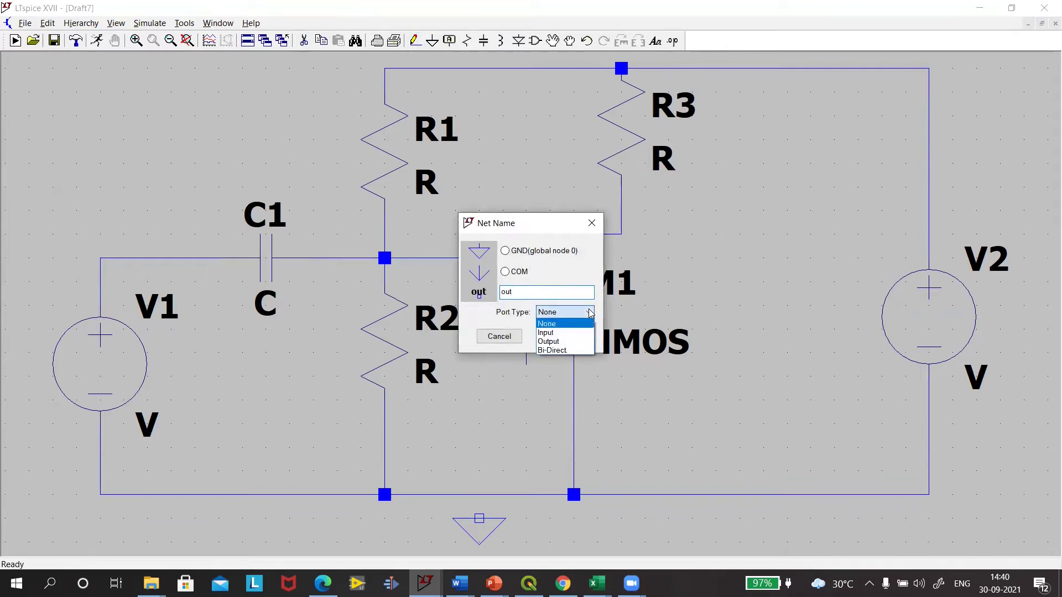
left_click(565, 341)
left_click(569, 336)
left_click(716, 234)
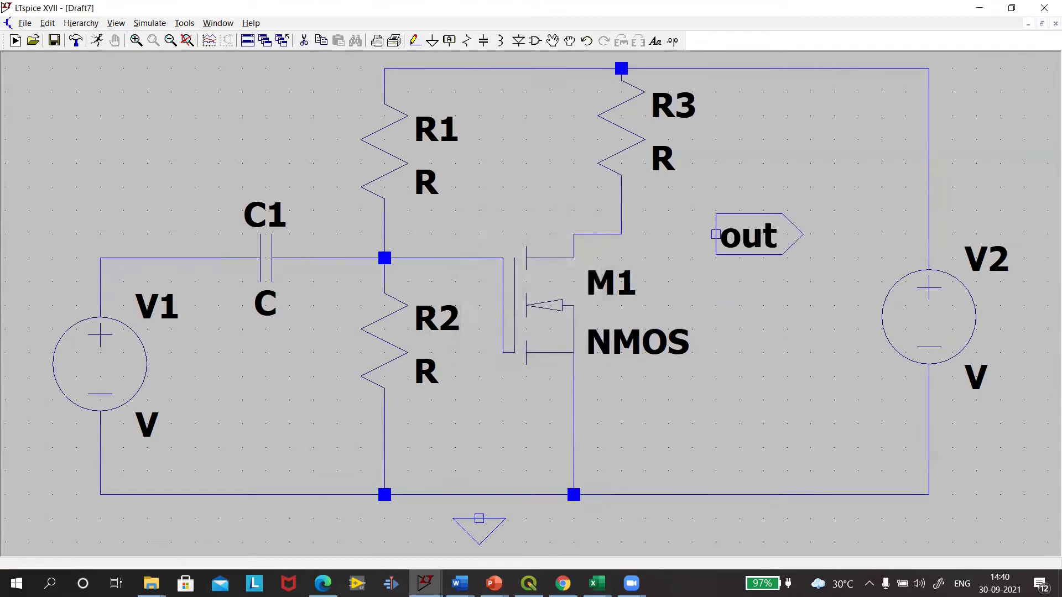
Step: Wire the out port to R3's lower end and the M1 drain
left_click(414, 41)
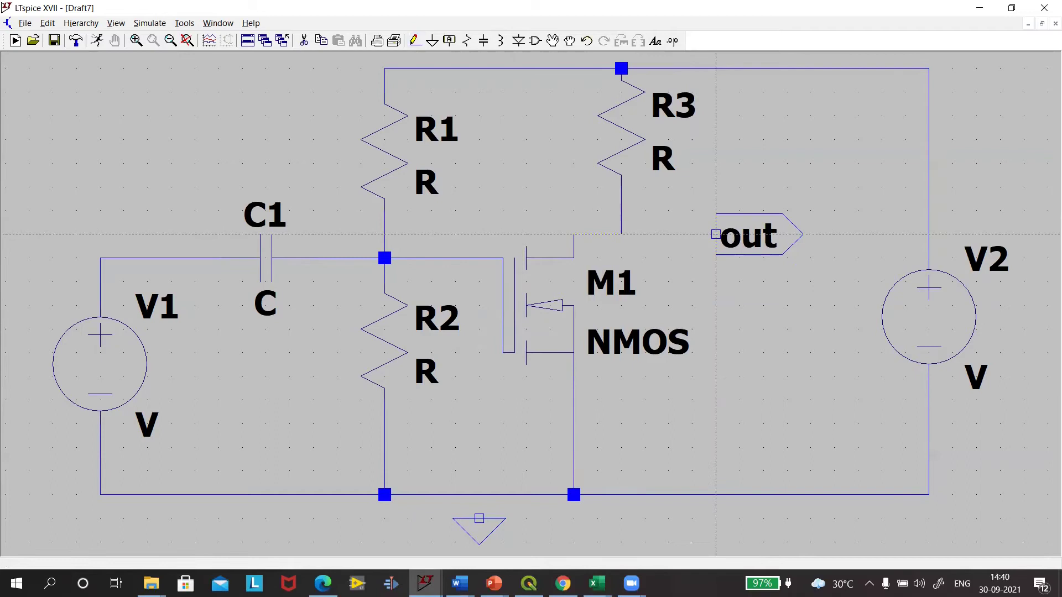
left_click(716, 234)
left_click(621, 234)
left_click(573, 258)
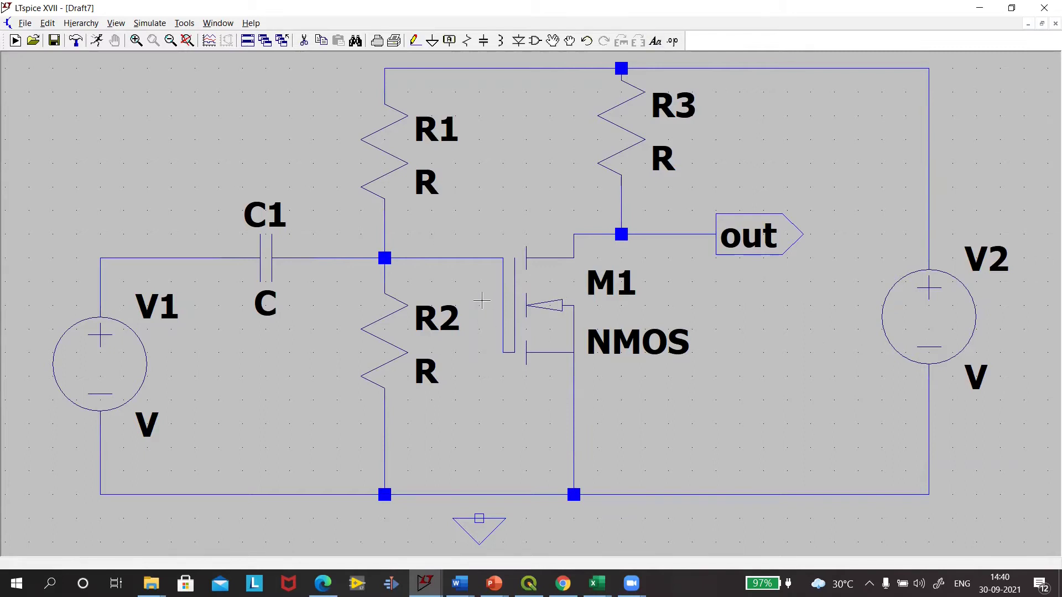
Step: Replace C1's default capacitance C with .1µ
right_click(271, 271)
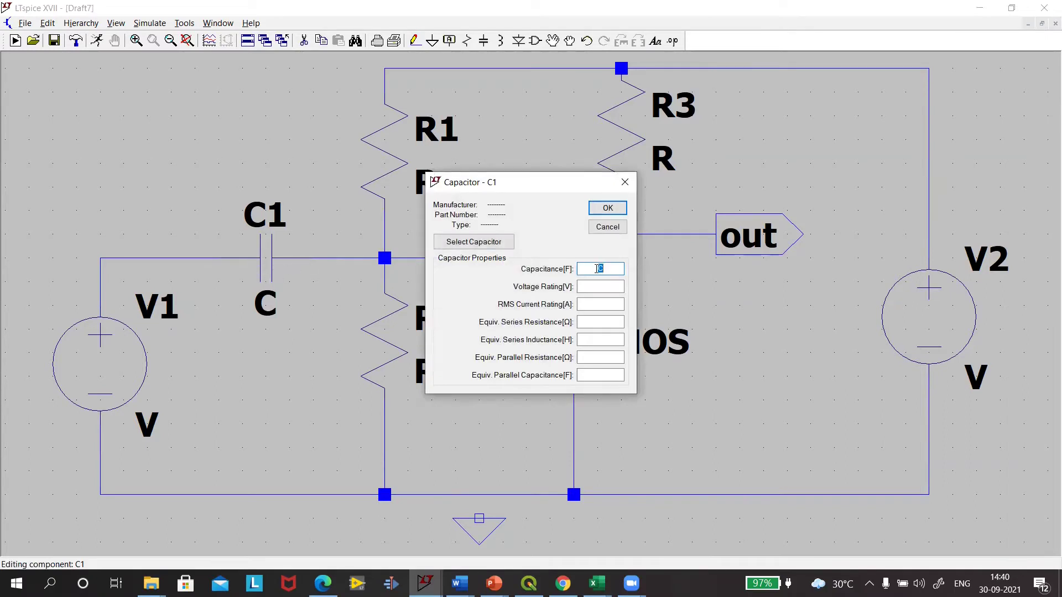
key("BackSpace")
left_click(608, 208)
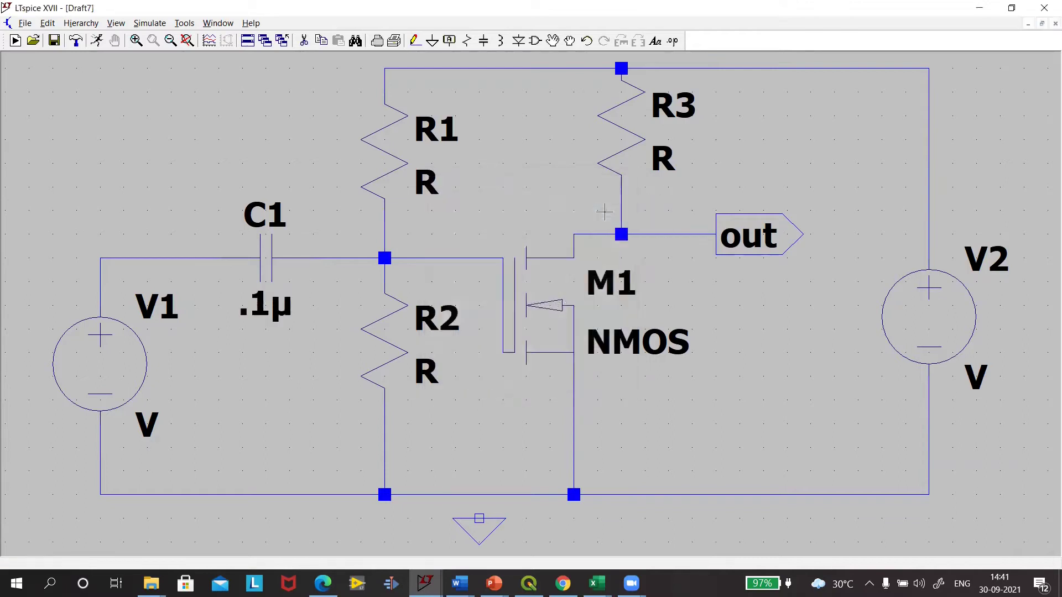
Step: Give R1 200k and R2 100k resistance, then bring up R3's value editor
right_click(401, 142)
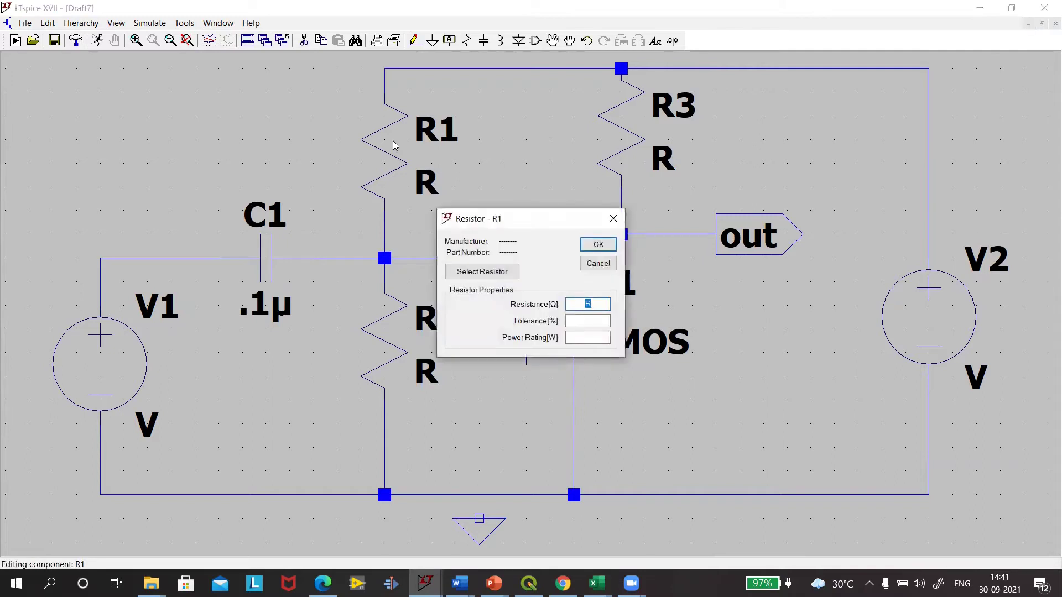
type("200k")
left_click(598, 243)
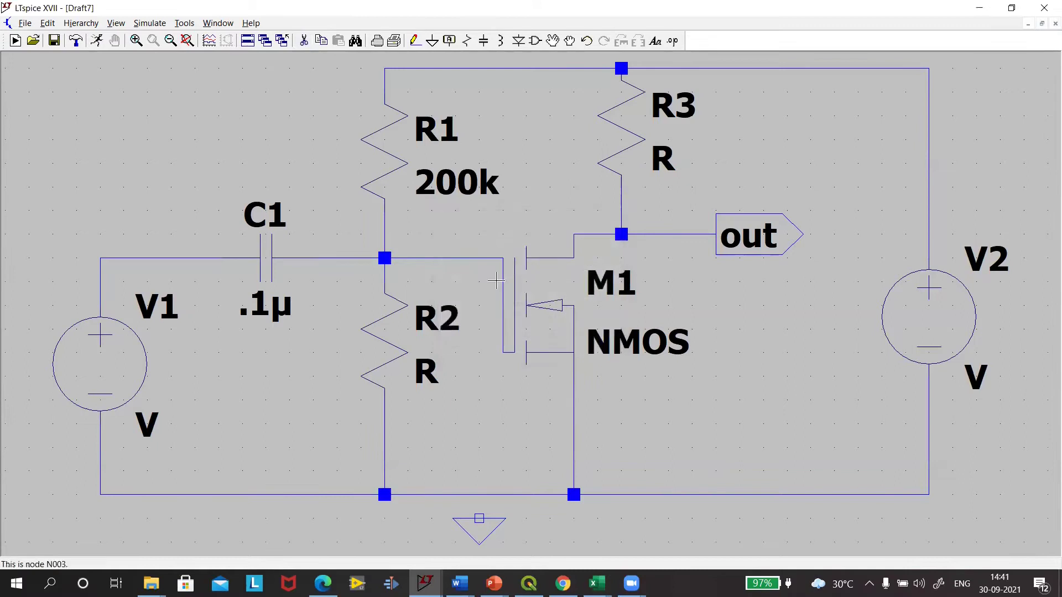
right_click(393, 344)
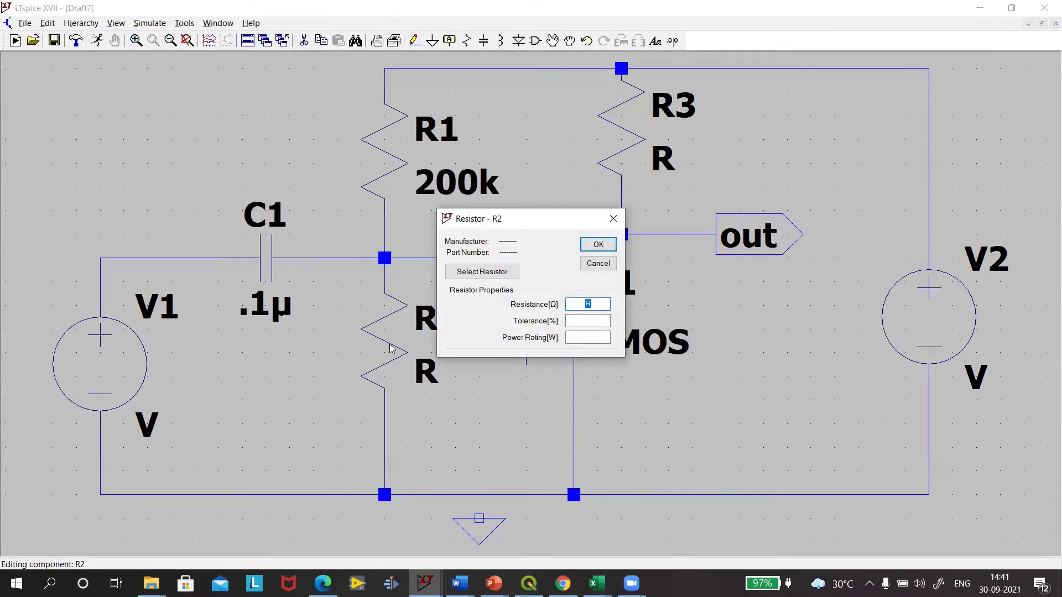
type("100k")
left_click(598, 244)
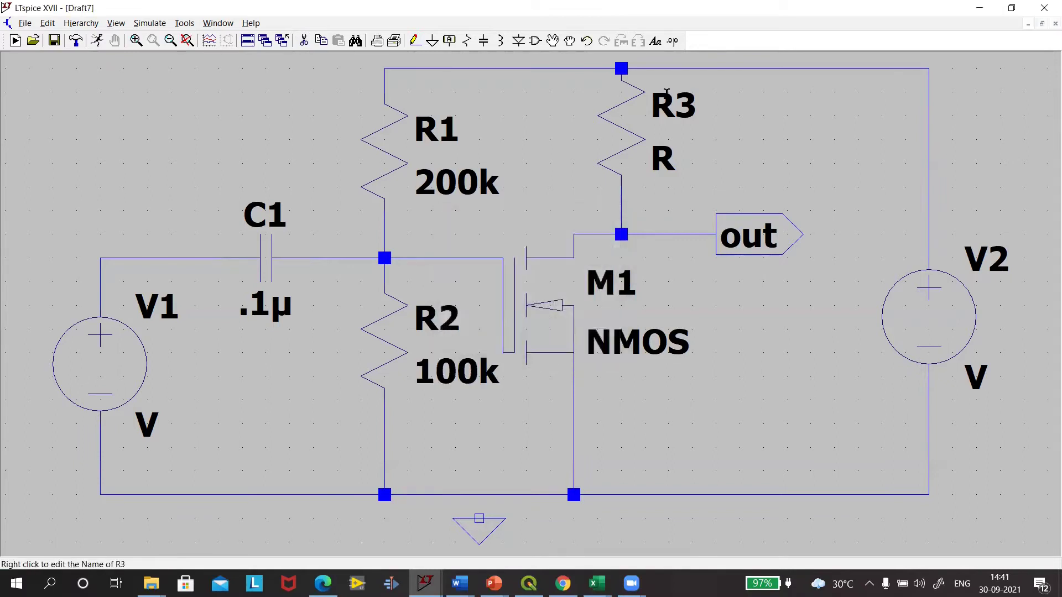
right_click(652, 131)
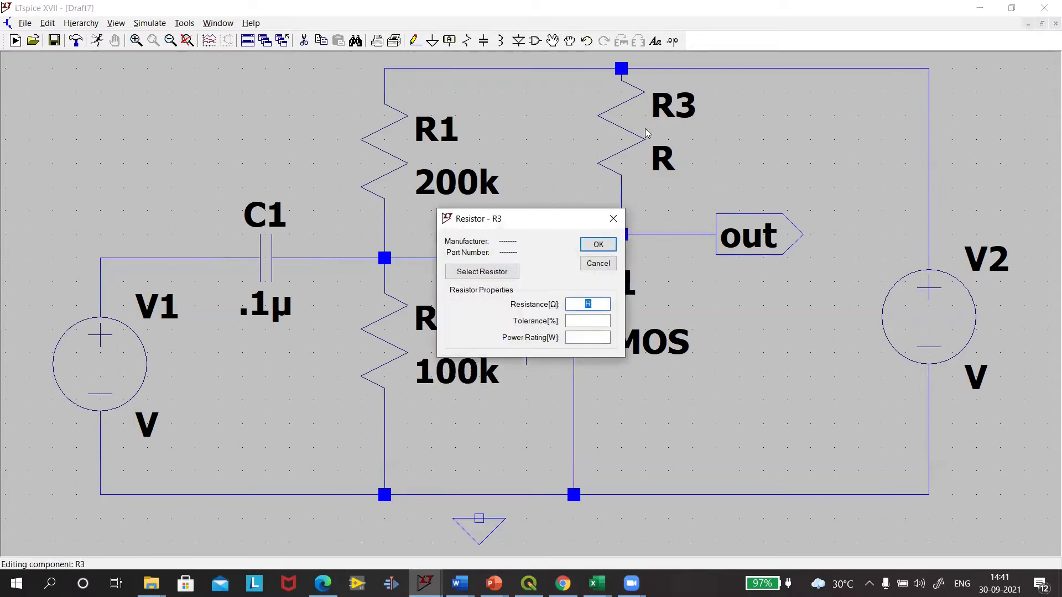
Step: Apply 1k to R3 and open V1's advanced source settings
type("1k")
left_click(598, 245)
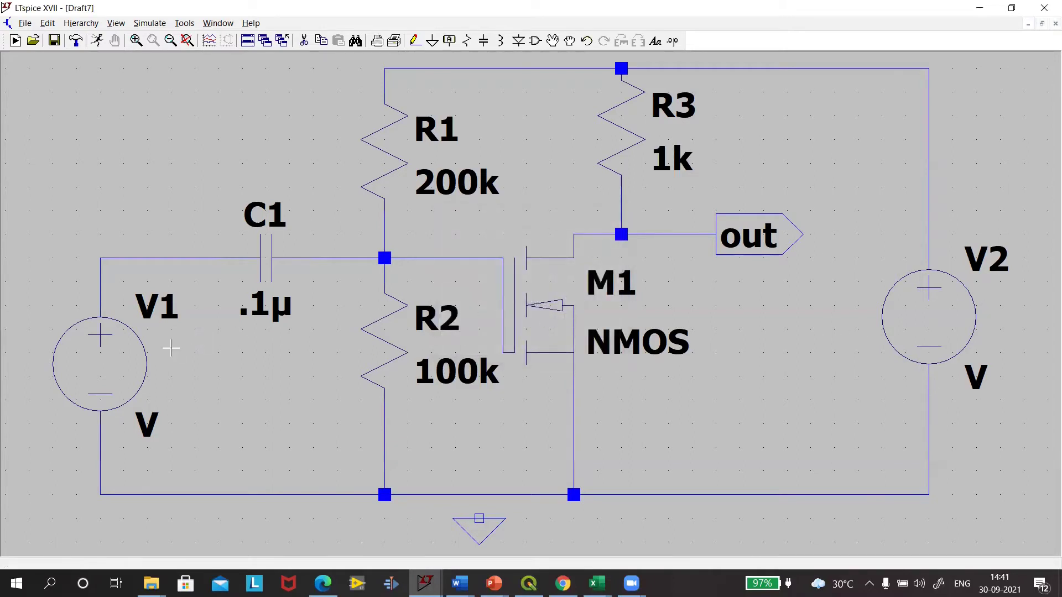
right_click(118, 365)
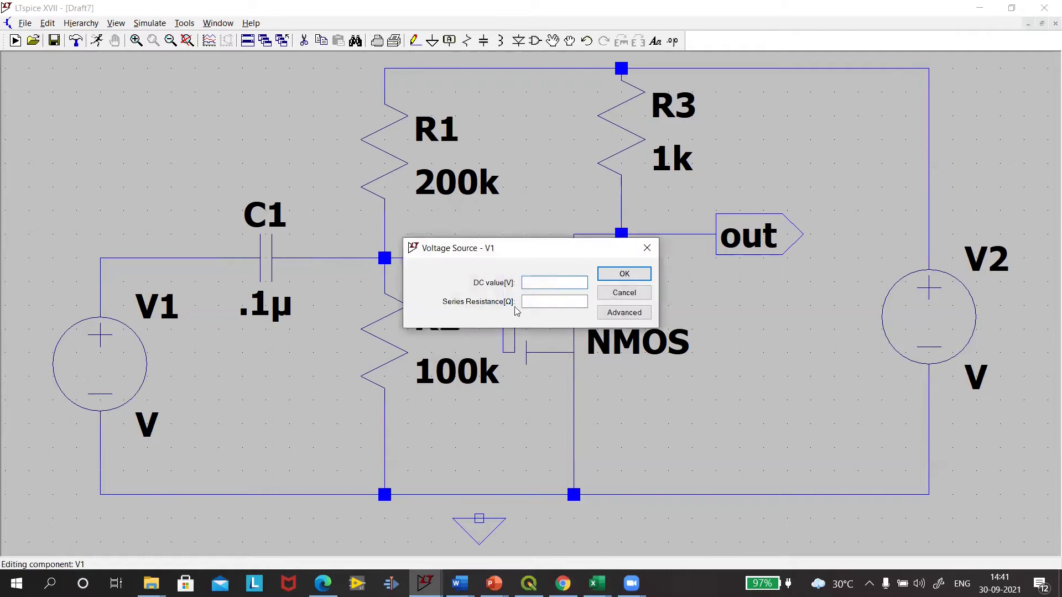
left_click(602, 312)
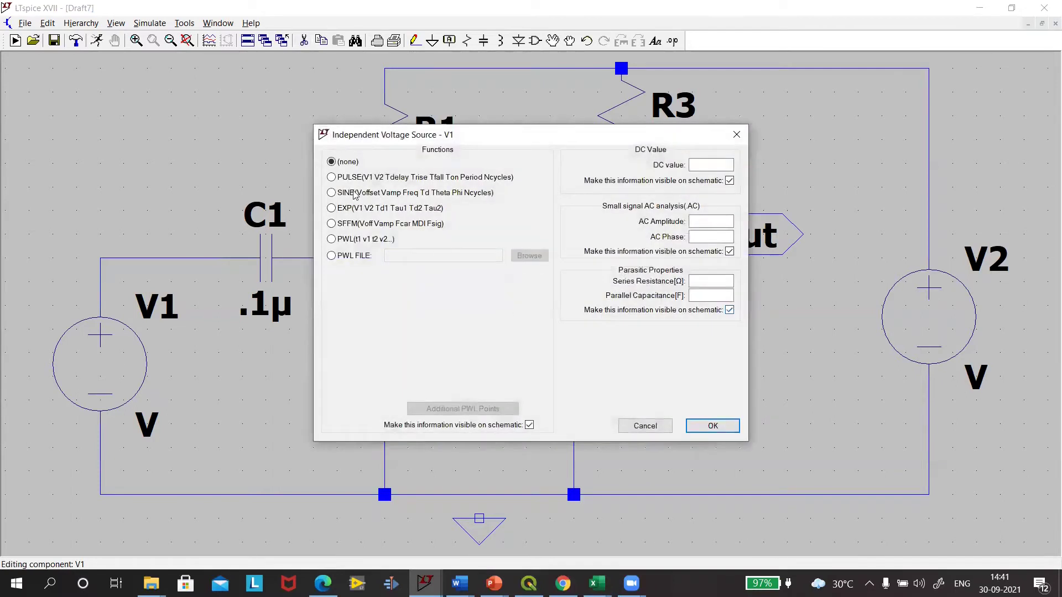
Step: Make V1 a SINE source with .1m amplitude, 20k frequency and AC amplitude 1
left_click(331, 193)
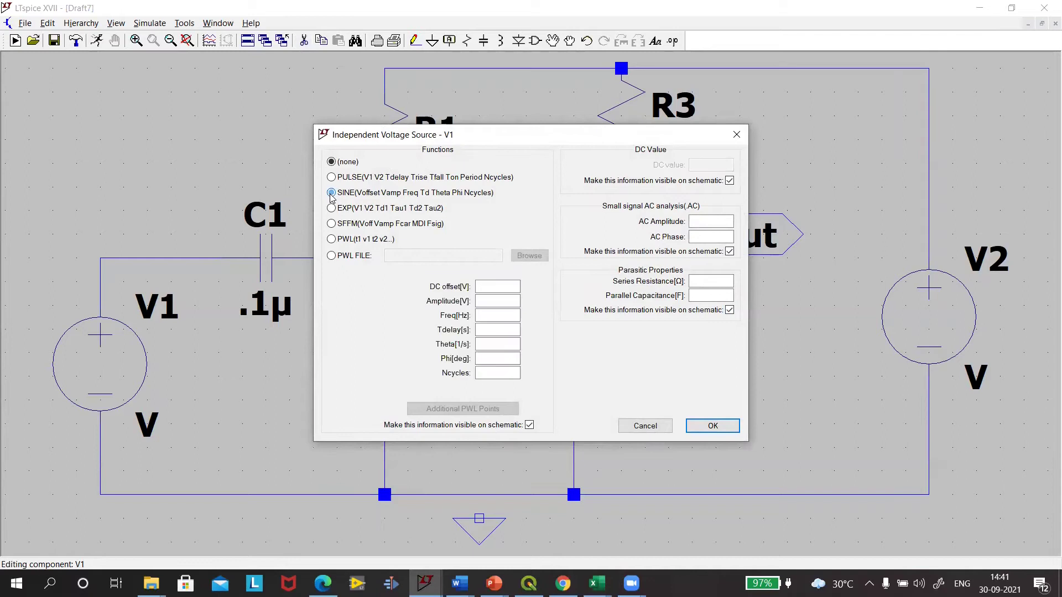
left_click(492, 299)
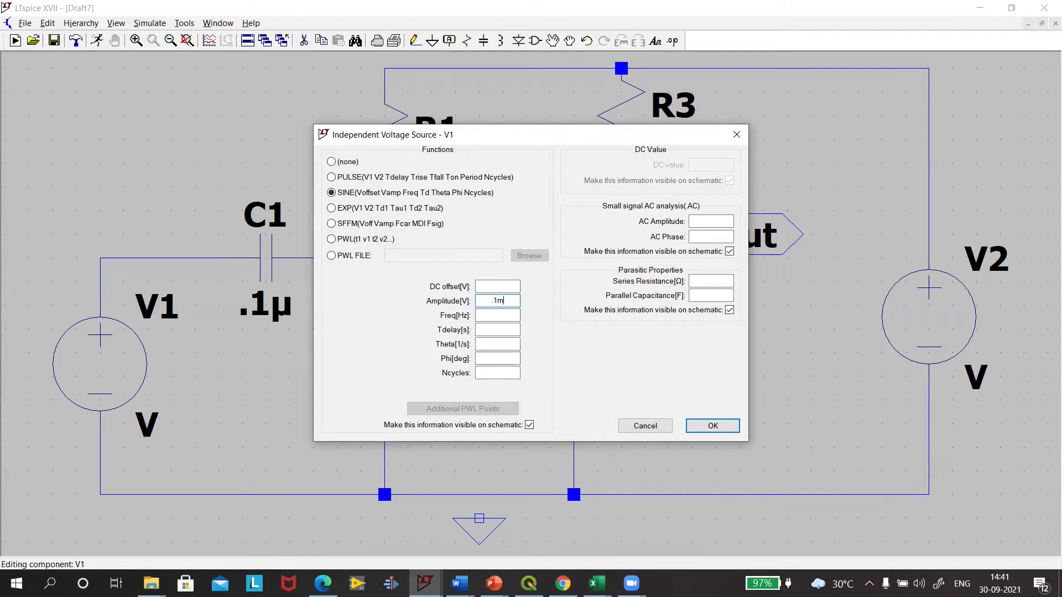
left_click(485, 314)
type("20k")
left_click(713, 220)
type("1")
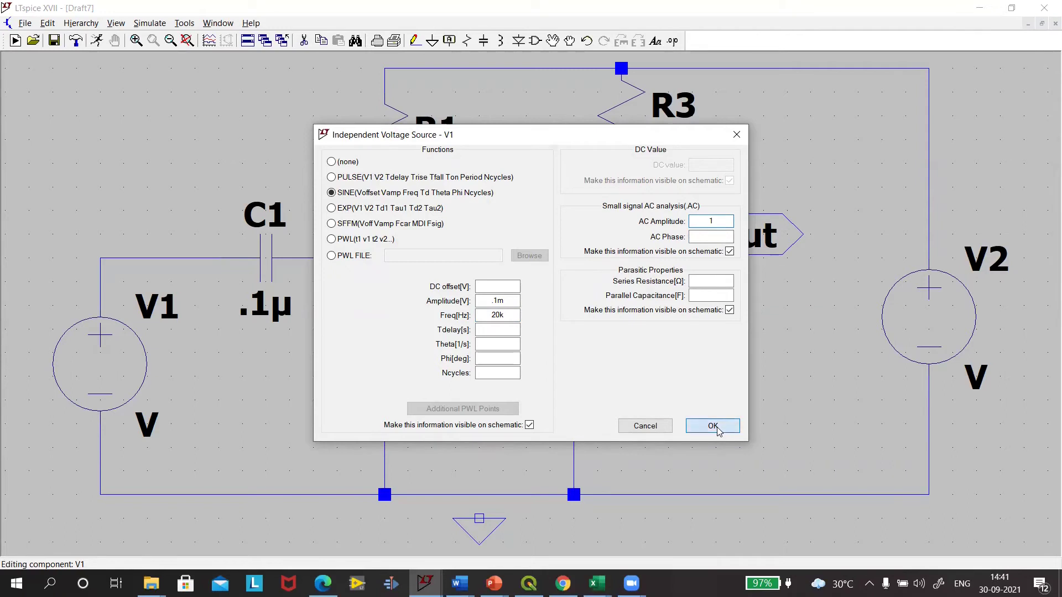
left_click(713, 426)
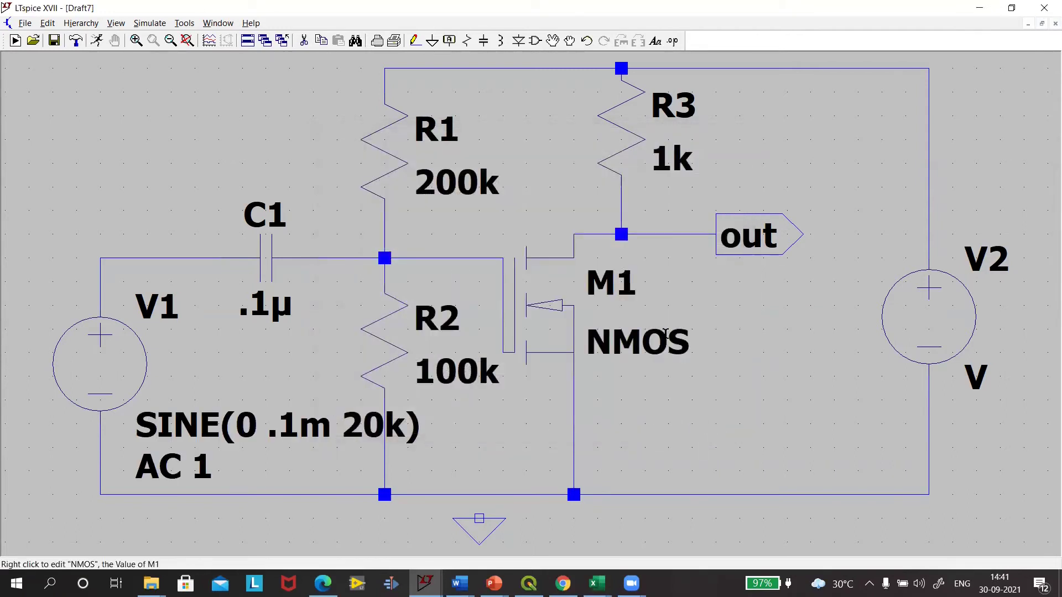
Step: Set supply source V2 to 1.8 V
right_click(942, 307)
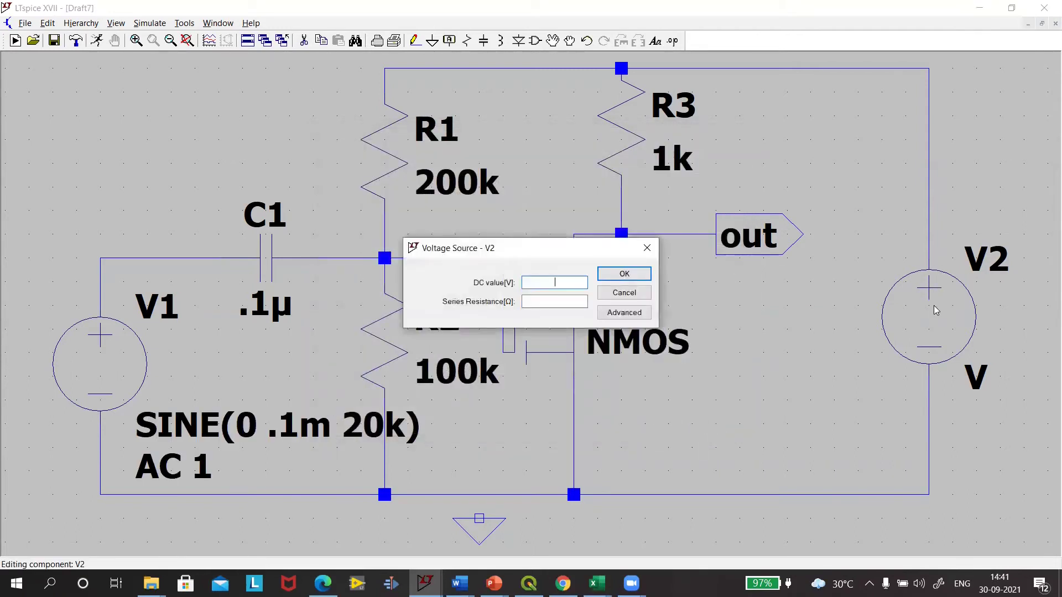
type("1.8")
left_click(645, 275)
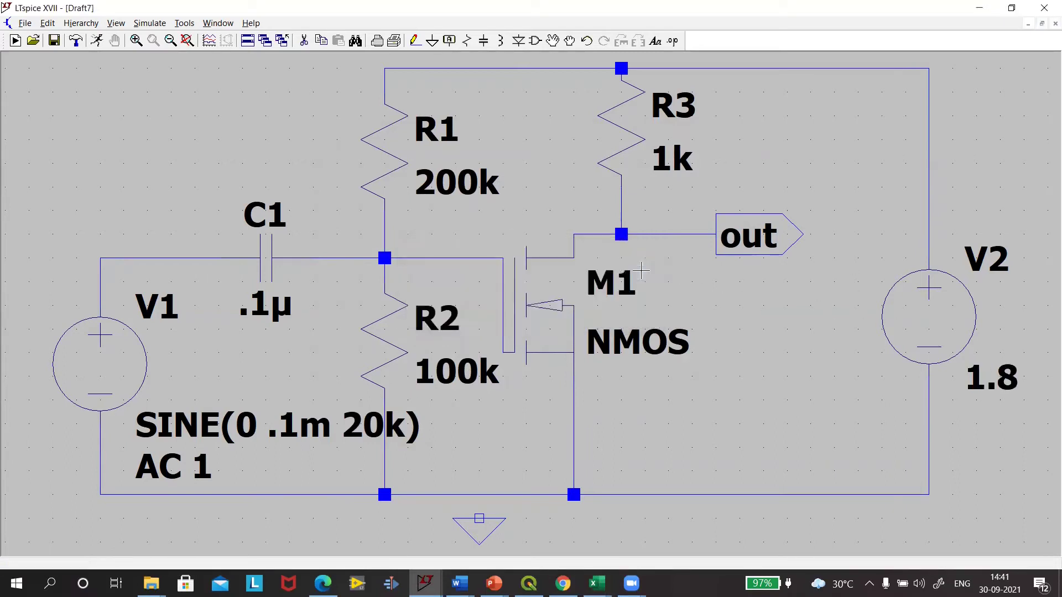
Step: Assign the BSC042NE7NS3 MOSFET model to M1 from the model list
right_click(545, 315)
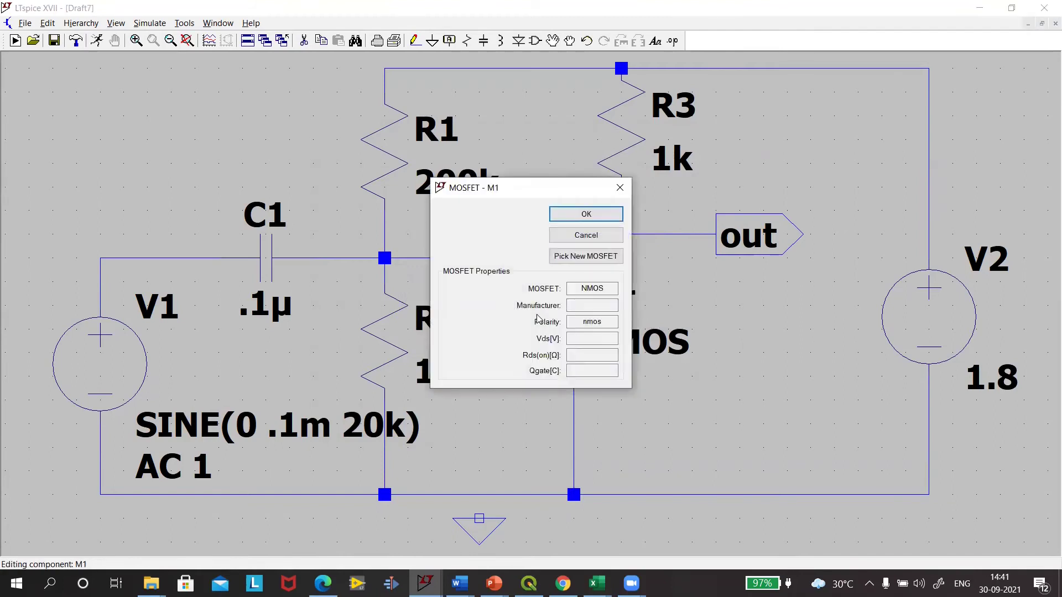
left_click(586, 256)
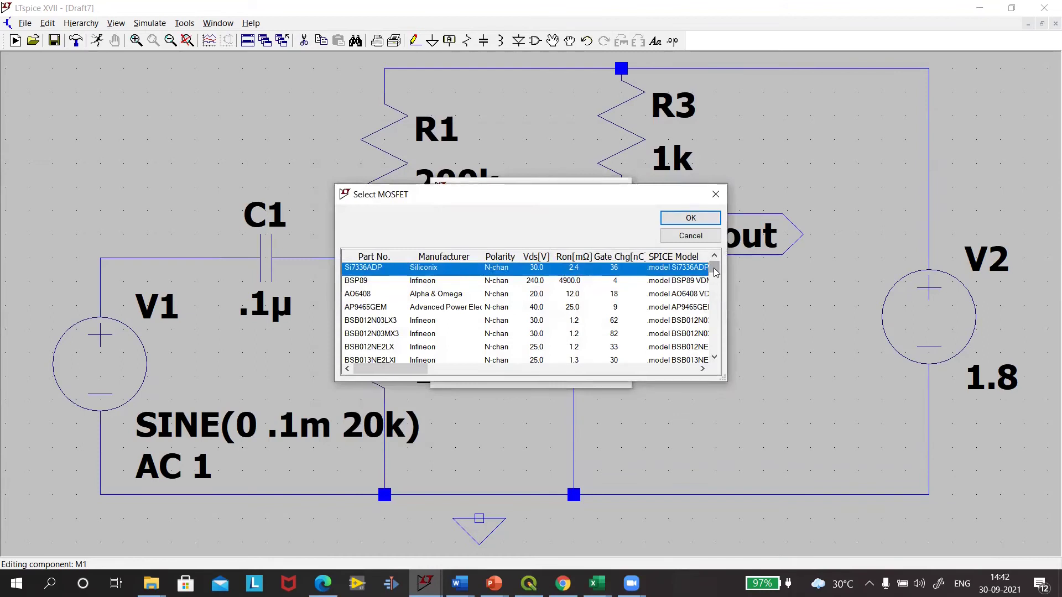
left_click_drag(715, 272, 716, 276)
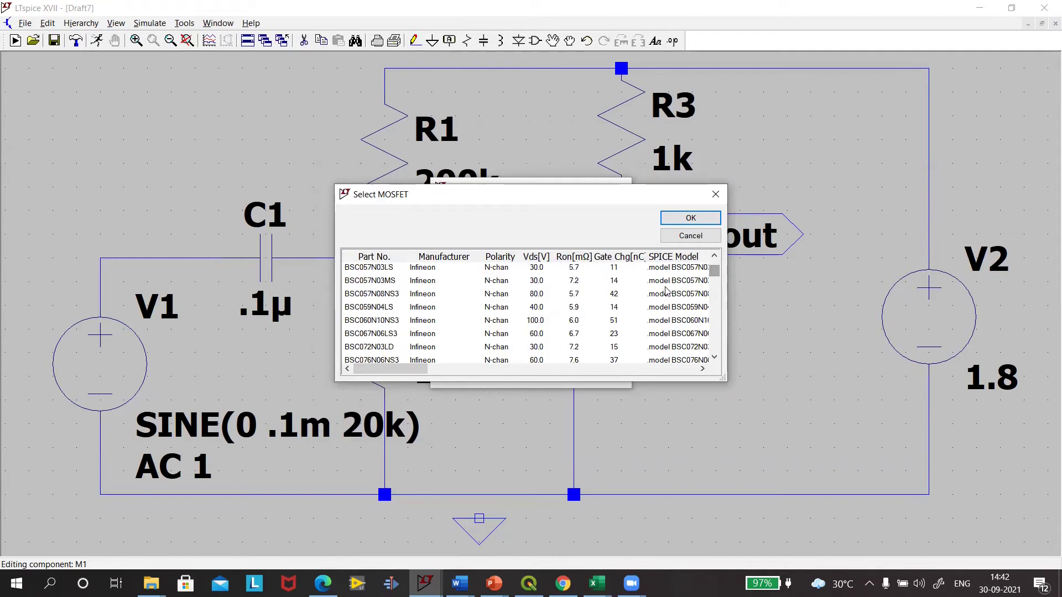
left_click(714, 256)
left_click(714, 257)
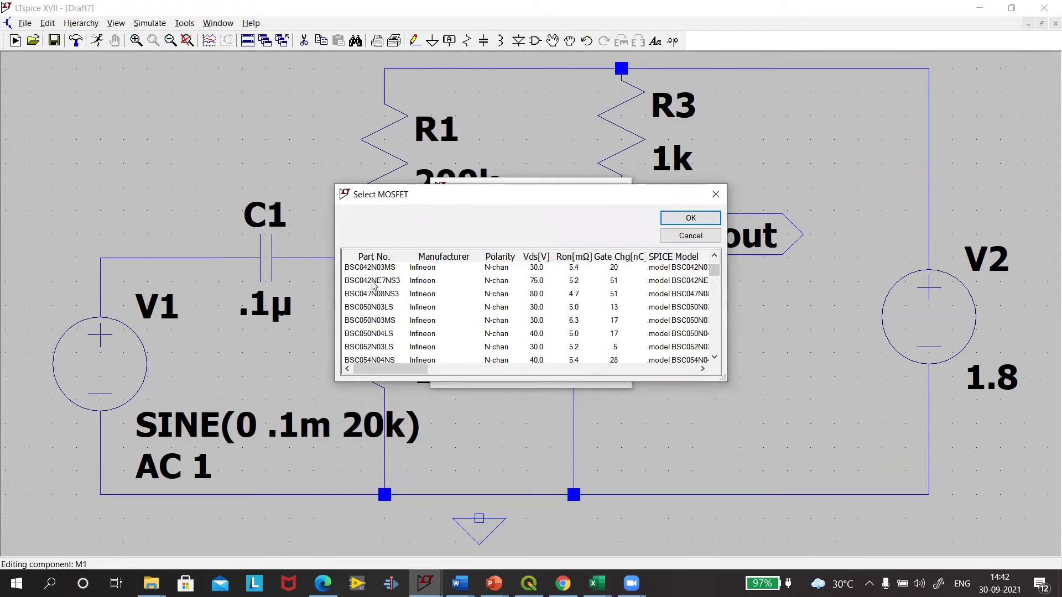
left_click(374, 282)
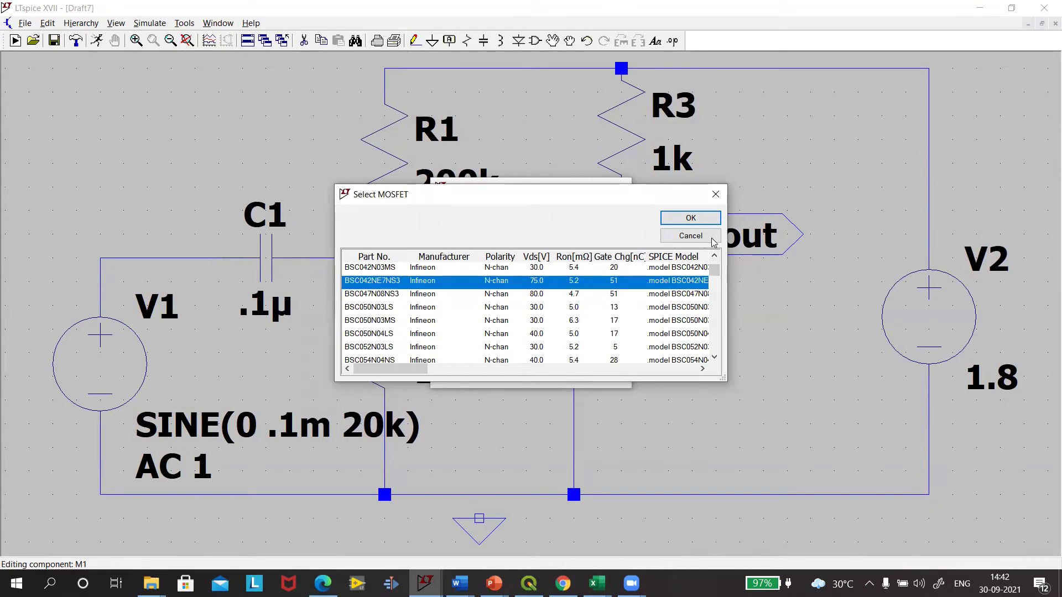
left_click(691, 217)
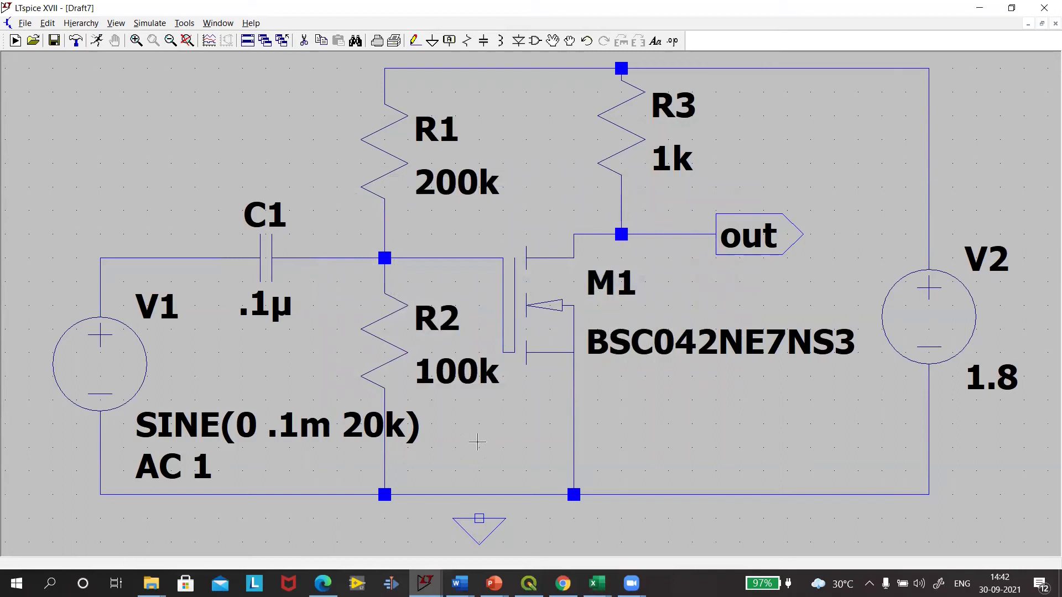
Step: Wire the ground symbol up to the bottom rail of the amplifier
left_click(416, 41)
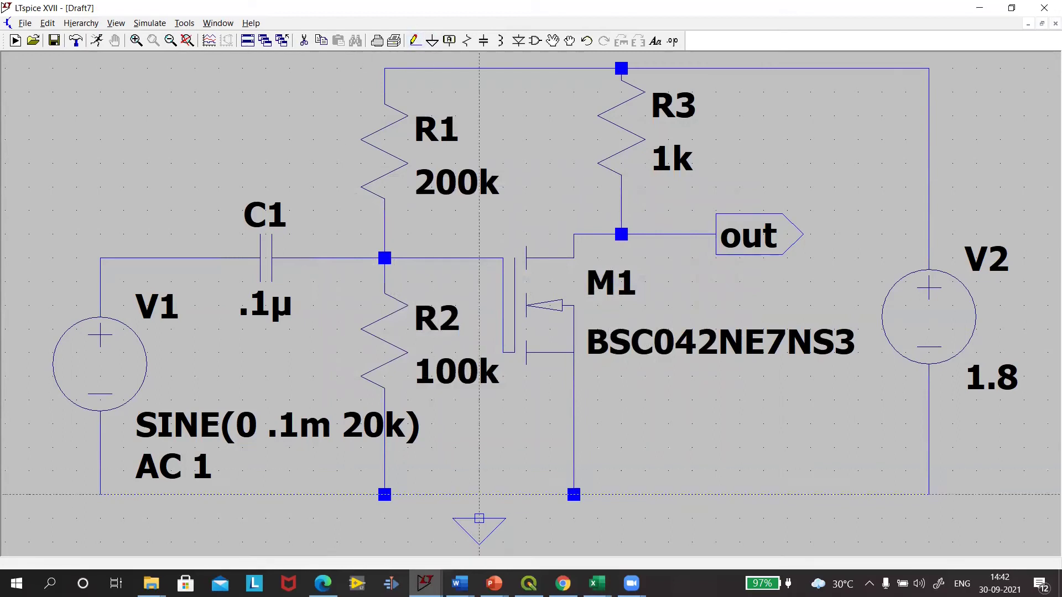
left_click(479, 518)
left_click(480, 494)
right_click(470, 496)
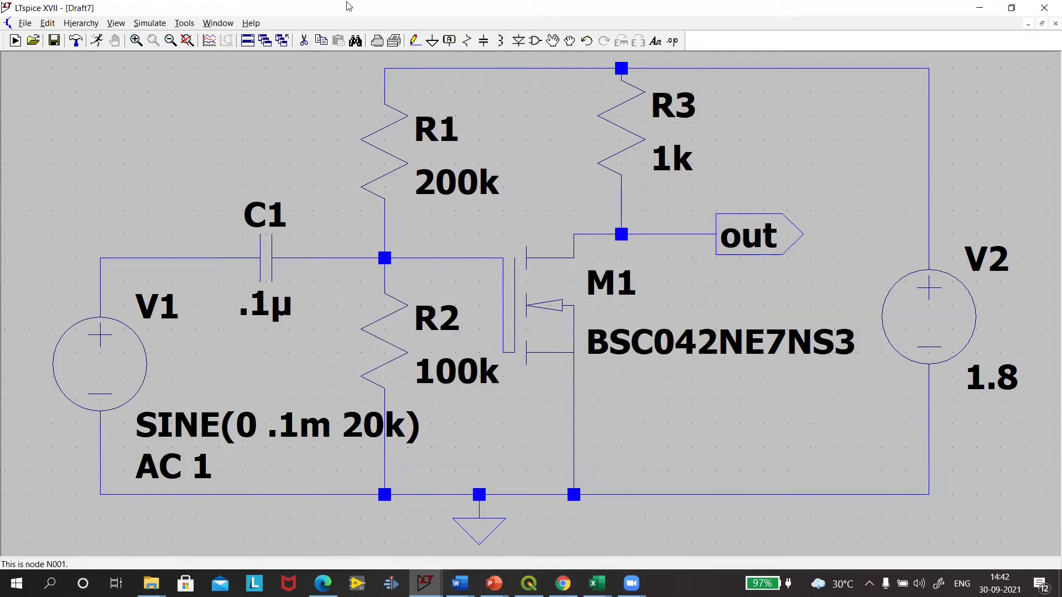
Step: Run an AC analysis: decade sweep, 10 points per decade, from 1k to 1e8
left_click(95, 41)
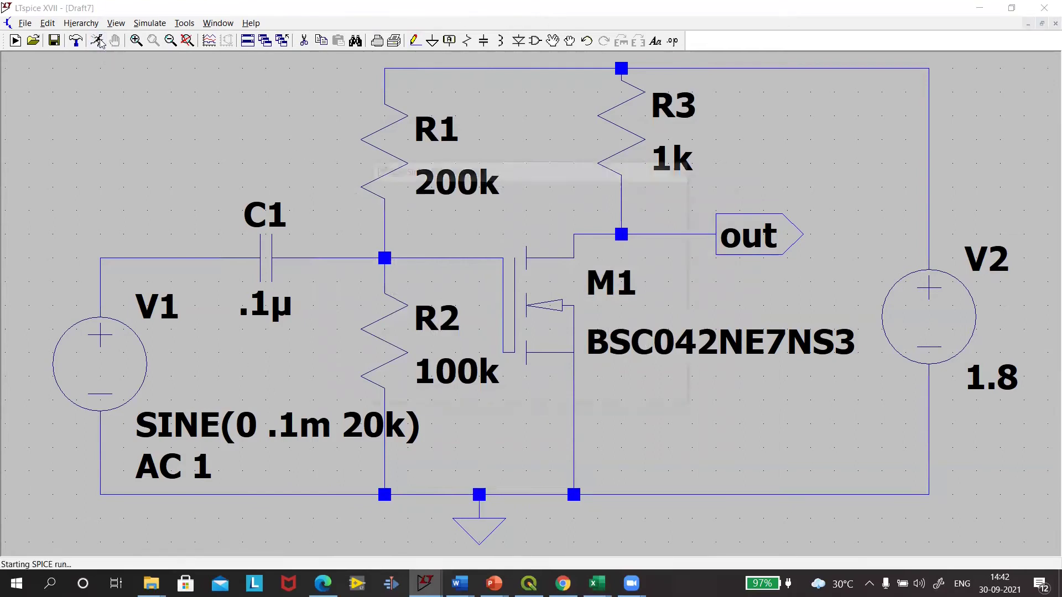
left_click(443, 193)
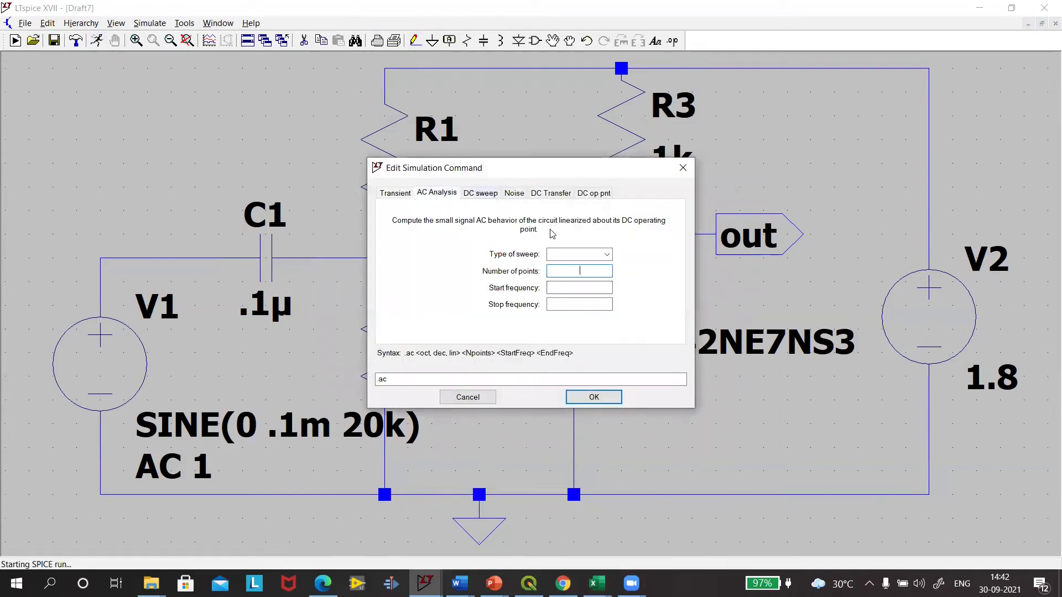
left_click(607, 255)
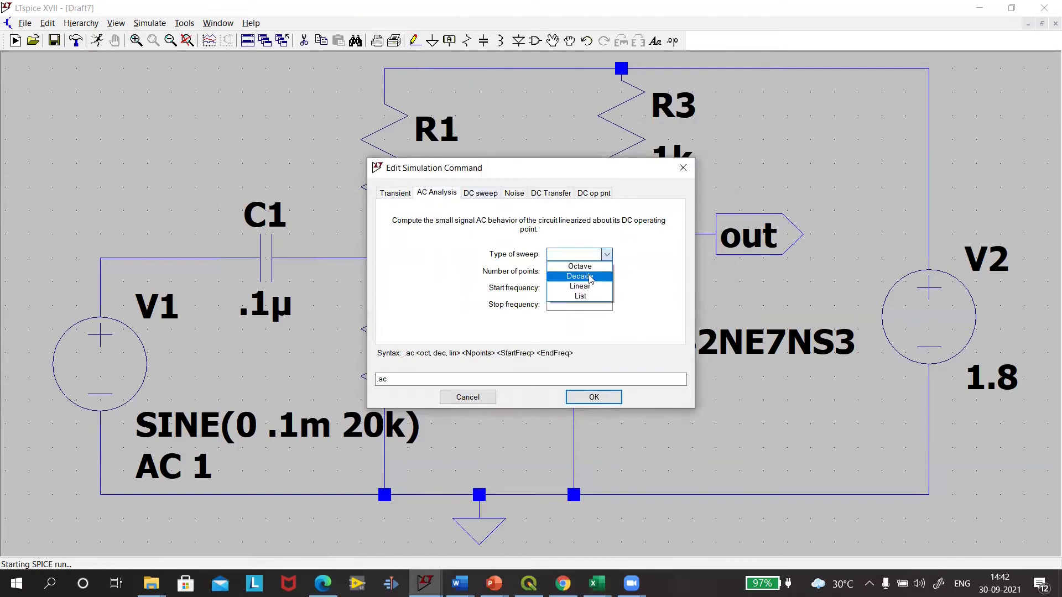
left_click(589, 277)
left_click(580, 272)
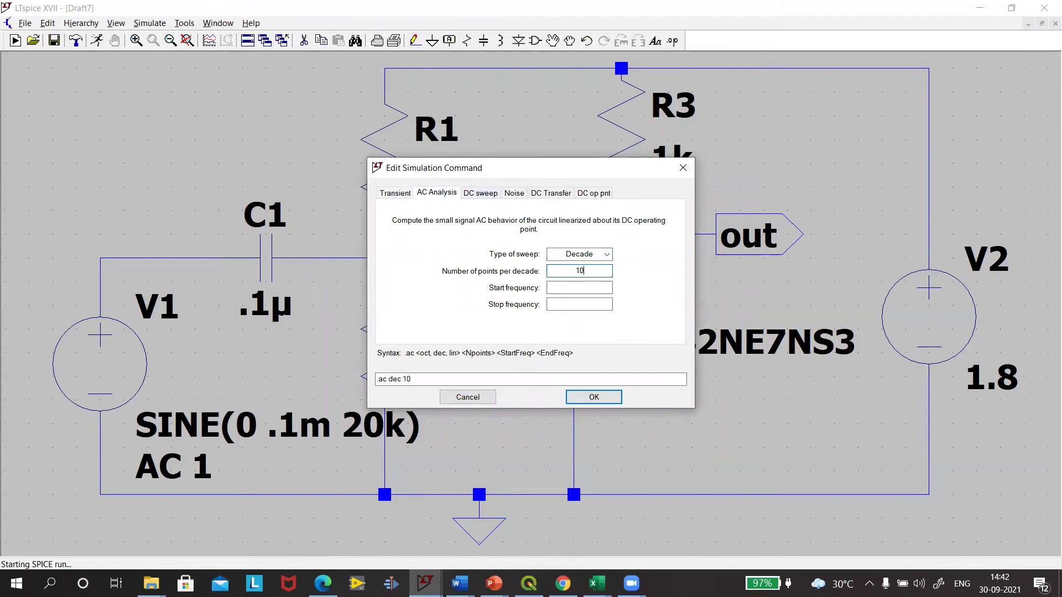
left_click(582, 288)
left_click(584, 304)
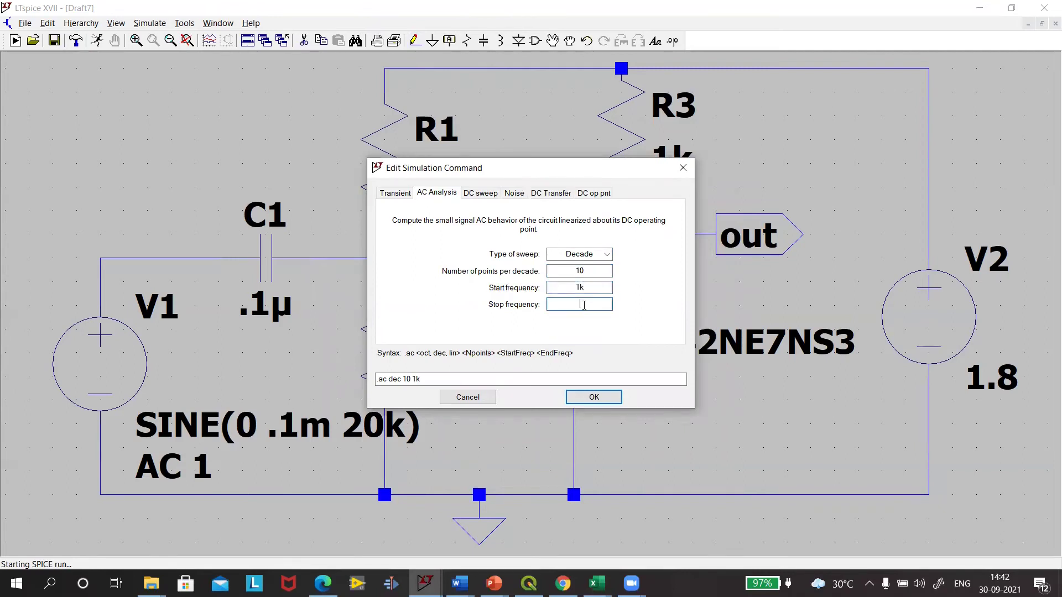
type("1e8")
left_click(588, 397)
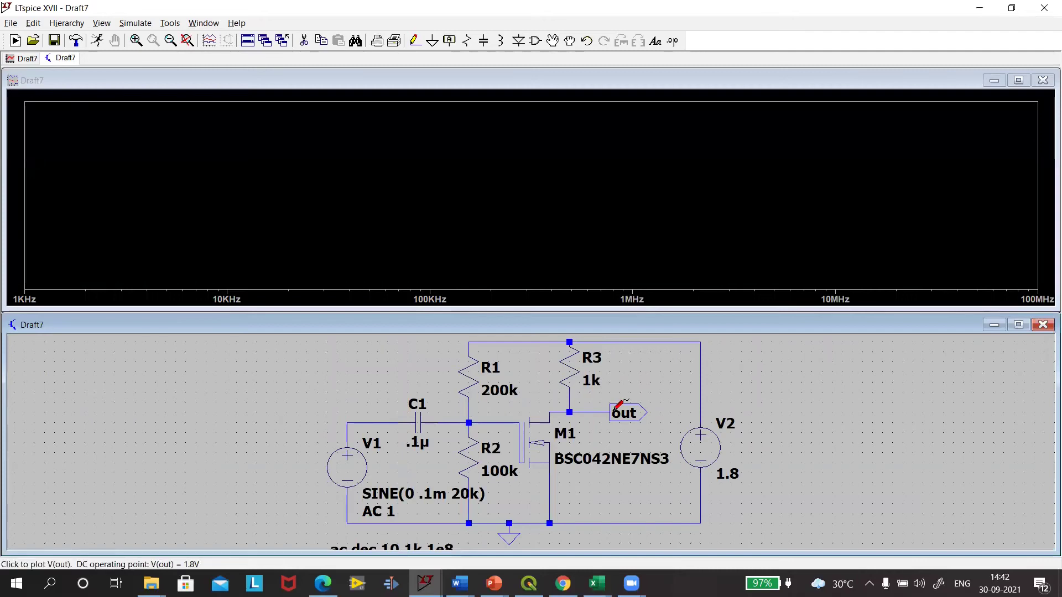
Step: Plot V(out) and turn off its phase trace, leaving only the dB magnitude
left_click(600, 410)
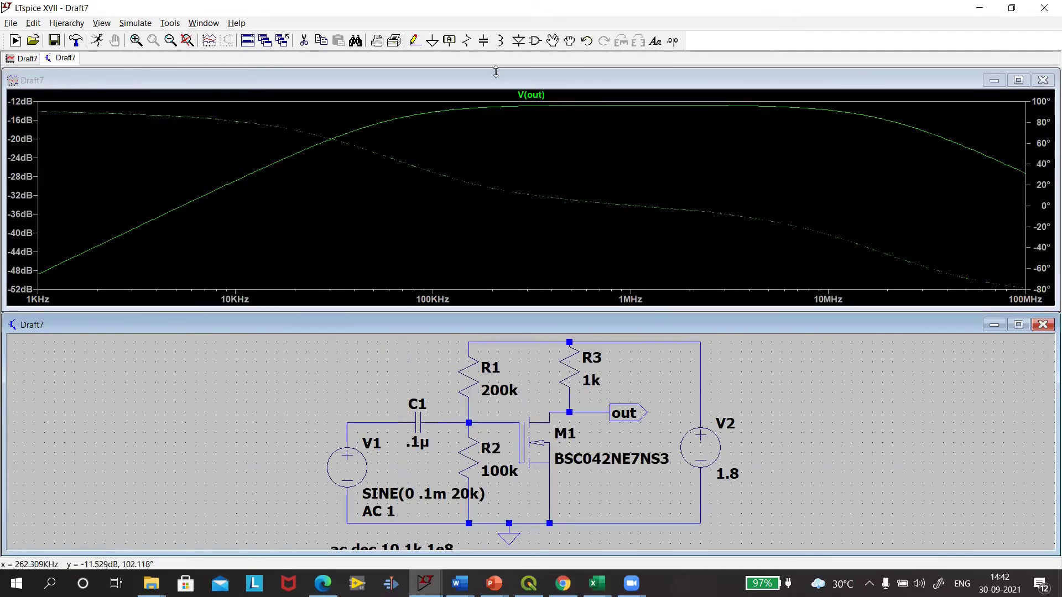
right_click(1038, 216)
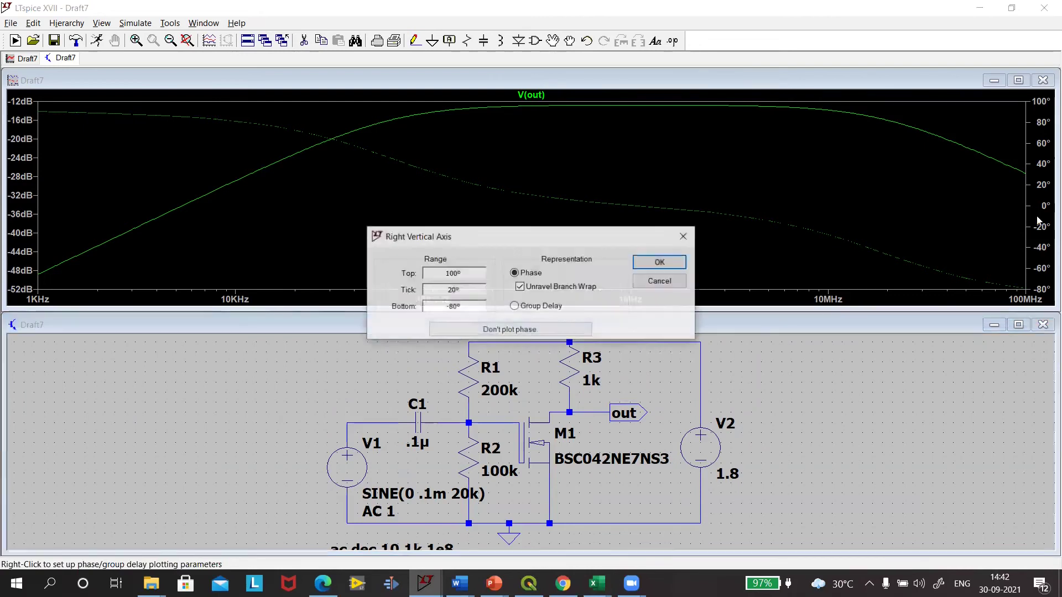
left_click(504, 331)
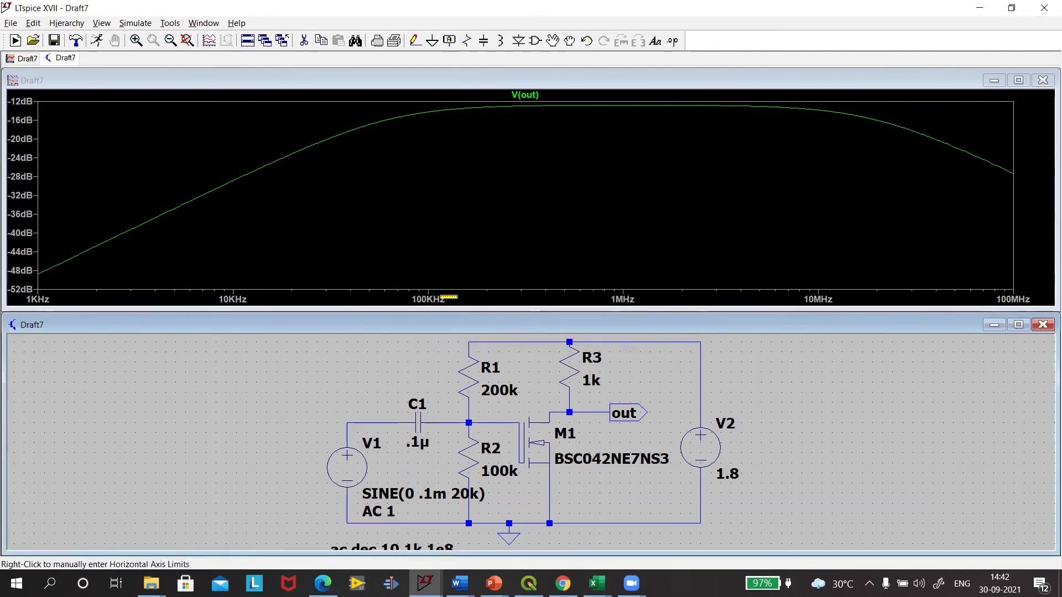
Step: Attach the 1st & 2nd cursors to the V(out) trace
right_click(537, 98)
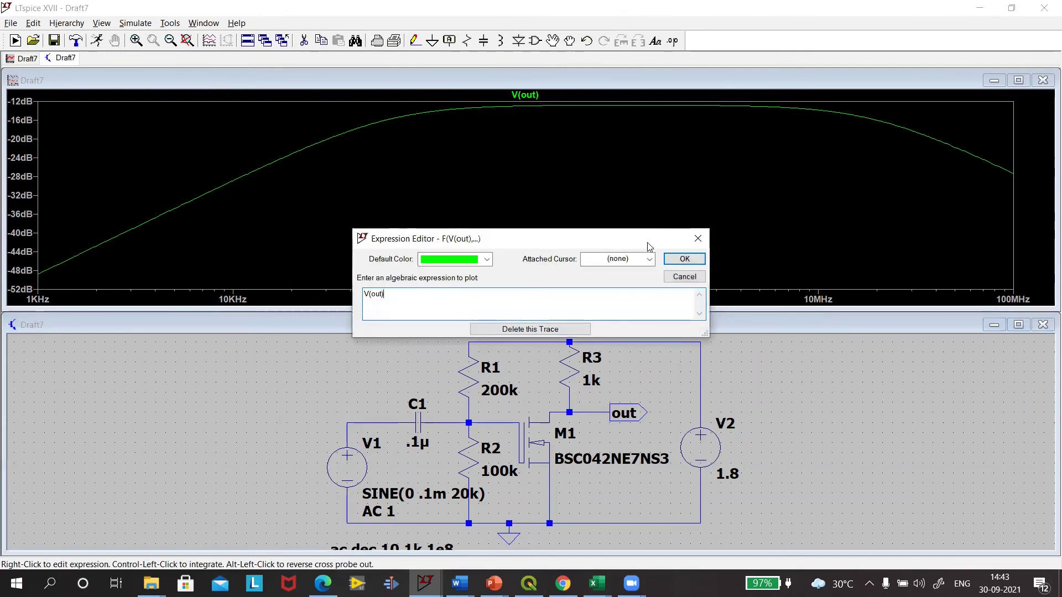
left_click(631, 259)
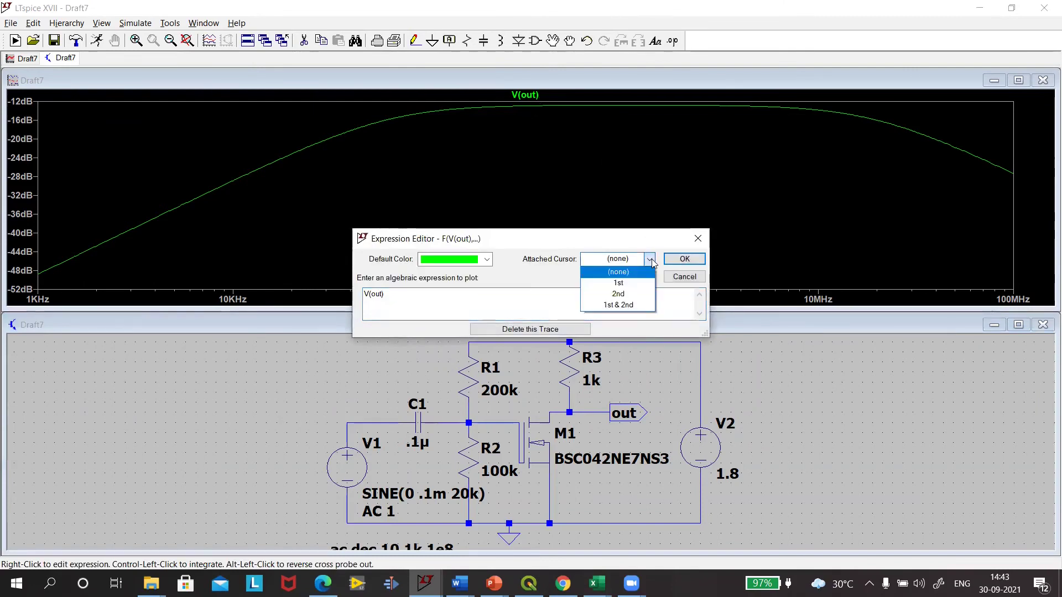
left_click(621, 305)
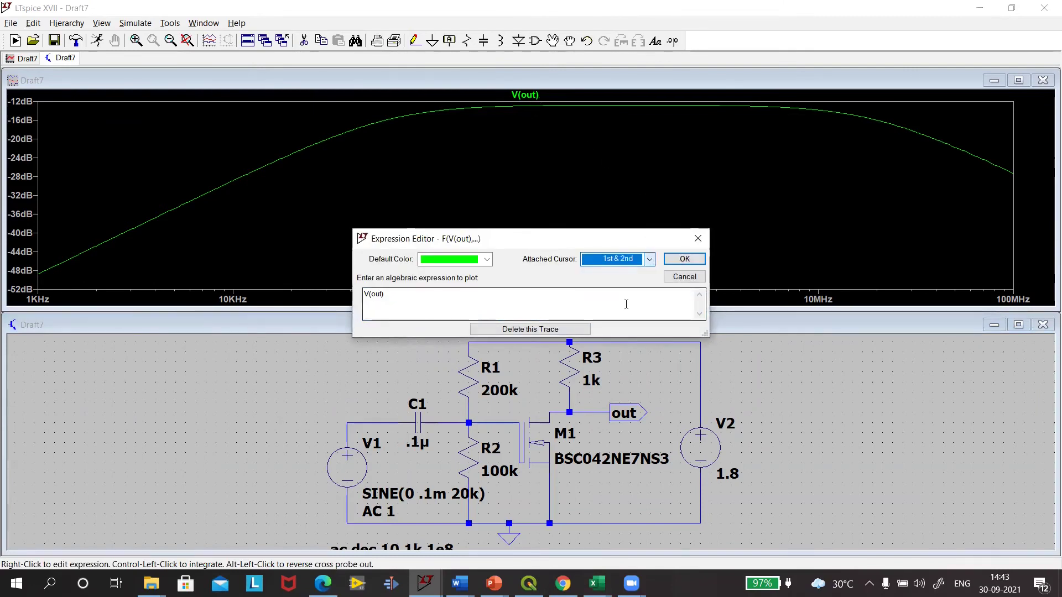
left_click(681, 259)
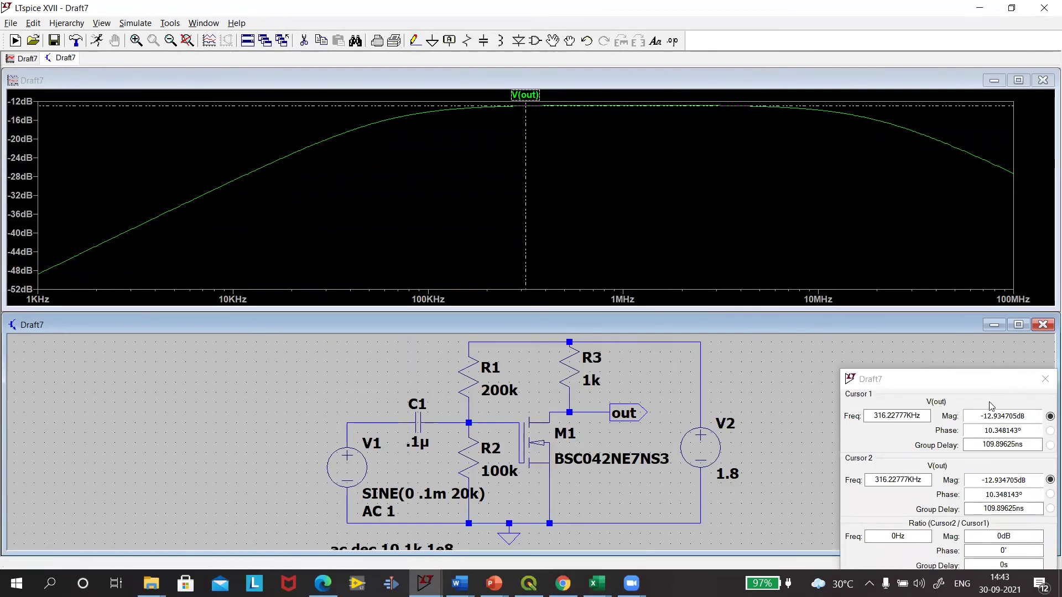
Step: Move the cursors to the -3 dB points, about 60.66 kHz and 19.69 MHz
left_click_drag(975, 368, 899, 293)
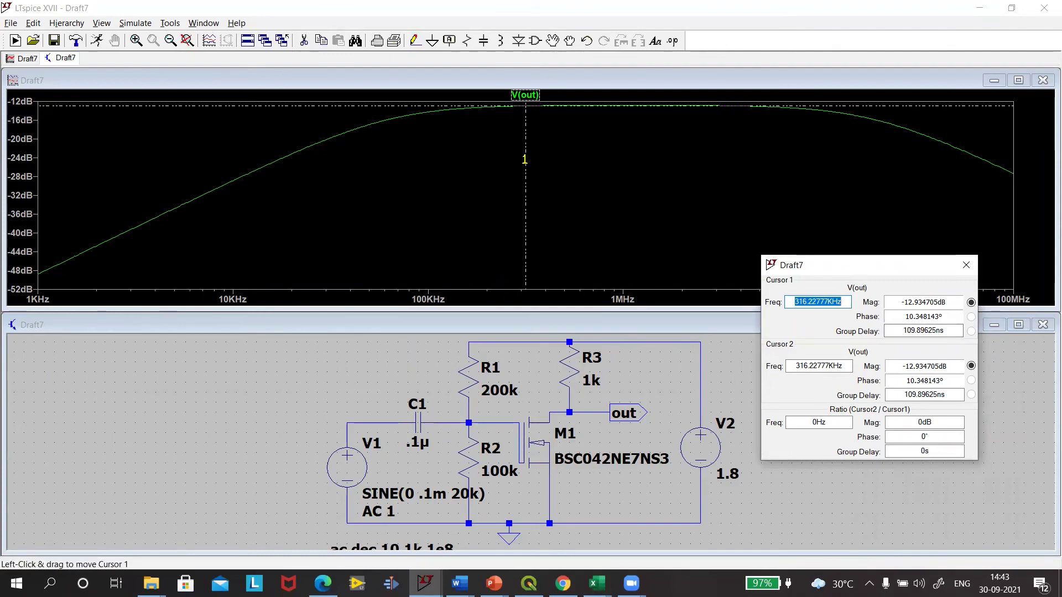
left_click_drag(525, 165, 386, 228)
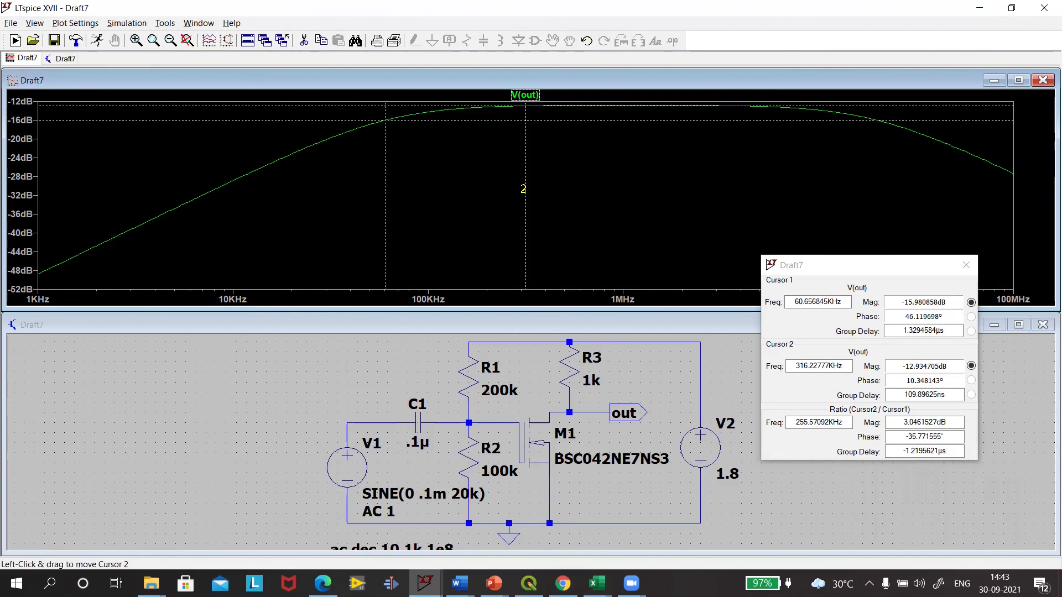
left_click_drag(525, 189, 876, 178)
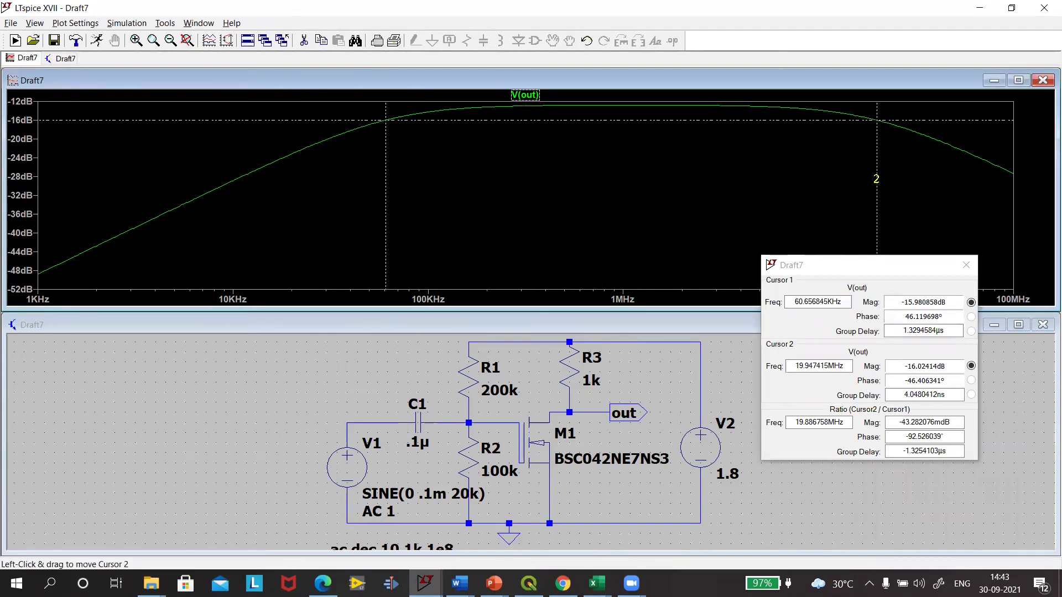
left_click_drag(877, 179, 875, 177)
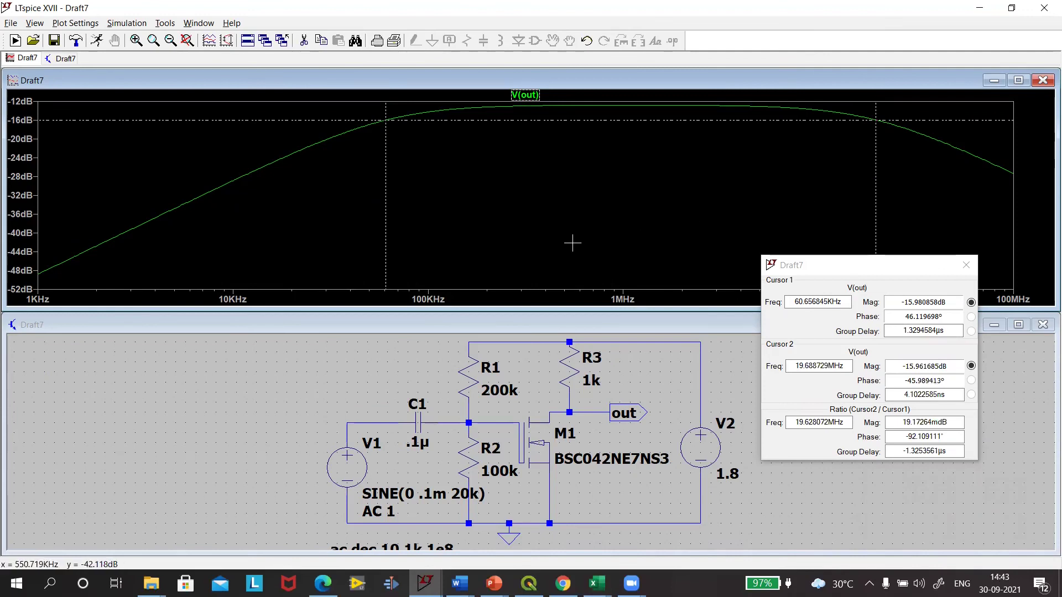